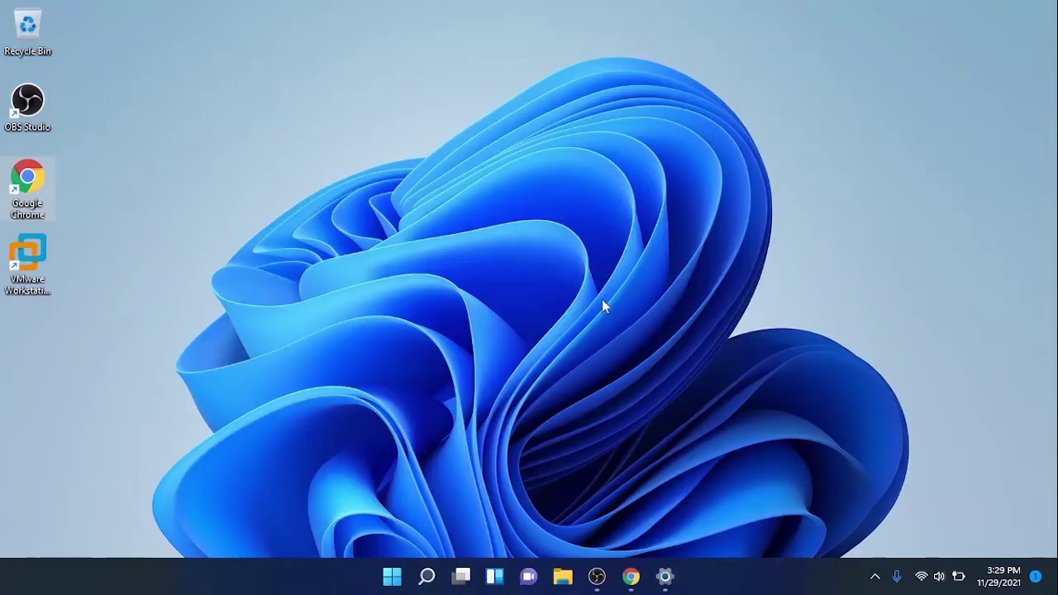
Show the network icon's context menu in the taskbar system tray
{"action": "right_click", "coordinate": [920, 576]}
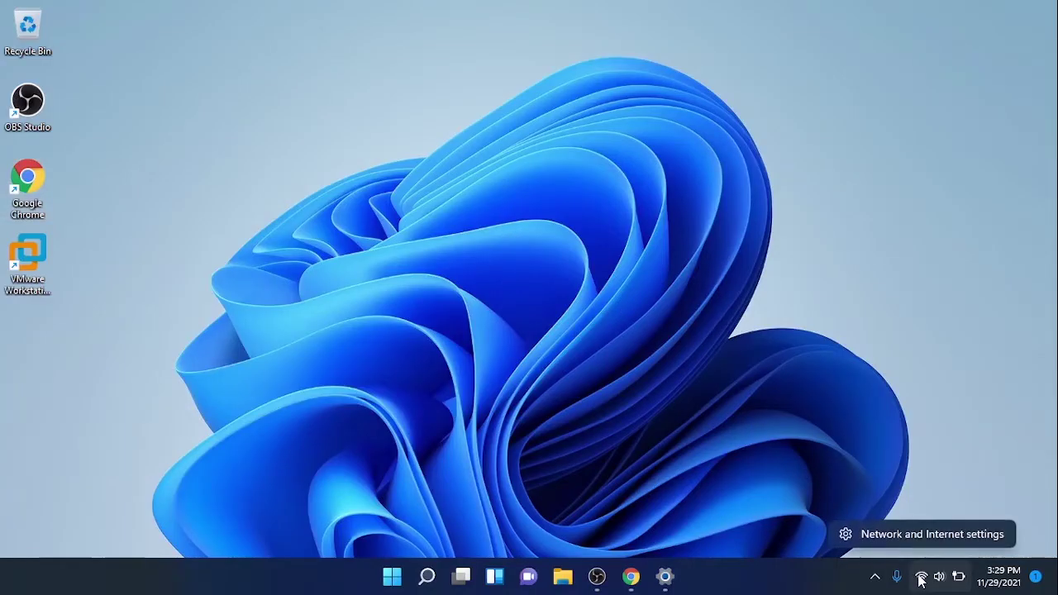
Go to Network & internet > VPN and start adding a VPN connection
{"action": "left_click", "coordinate": [899, 535]}
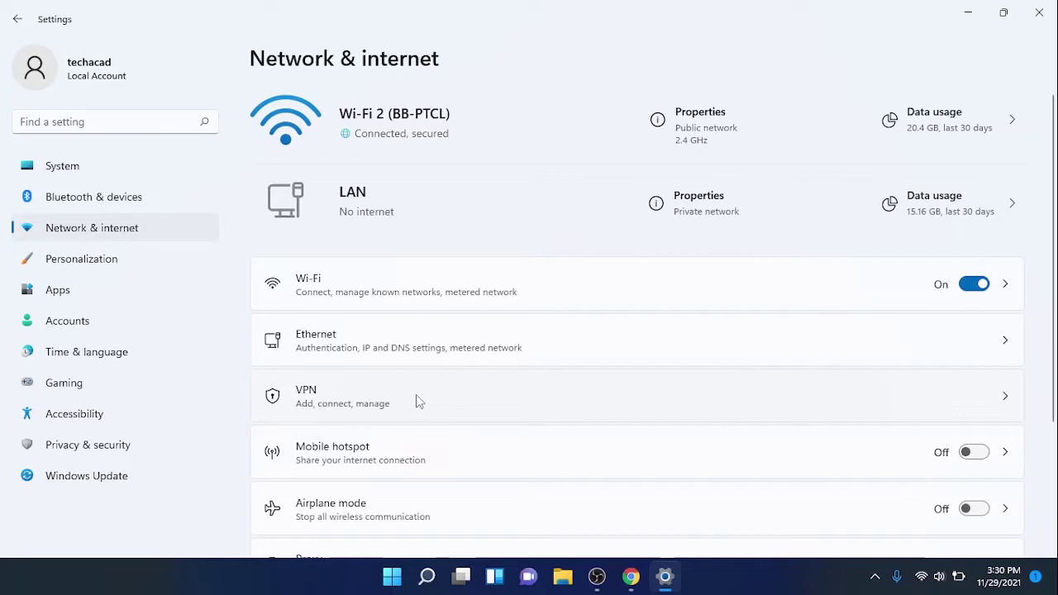
{"action": "left_click", "coordinate": [453, 395]}
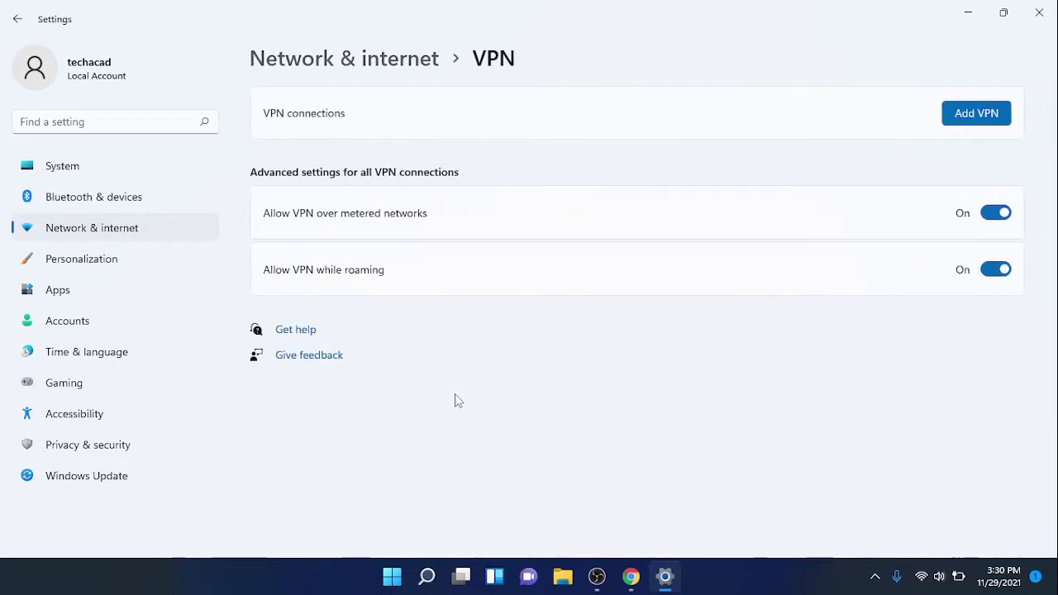
{"action": "left_click", "coordinate": [959, 118]}
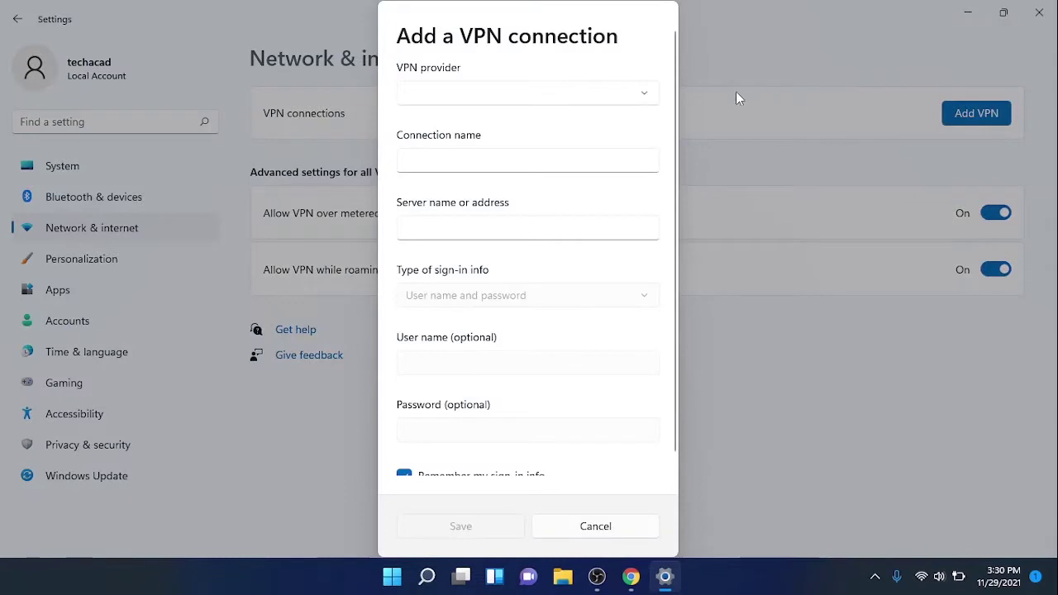
Choose Windows (built-in) as provider and name the connection VPNBOOK
{"action": "left_click", "coordinate": [641, 95]}
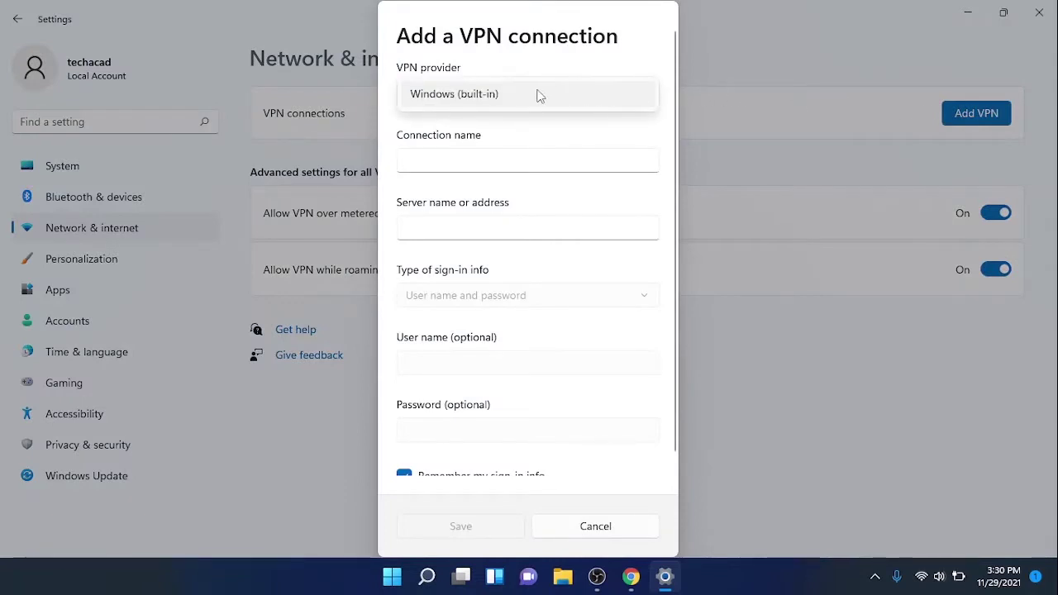
{"action": "left_click", "coordinate": [488, 95]}
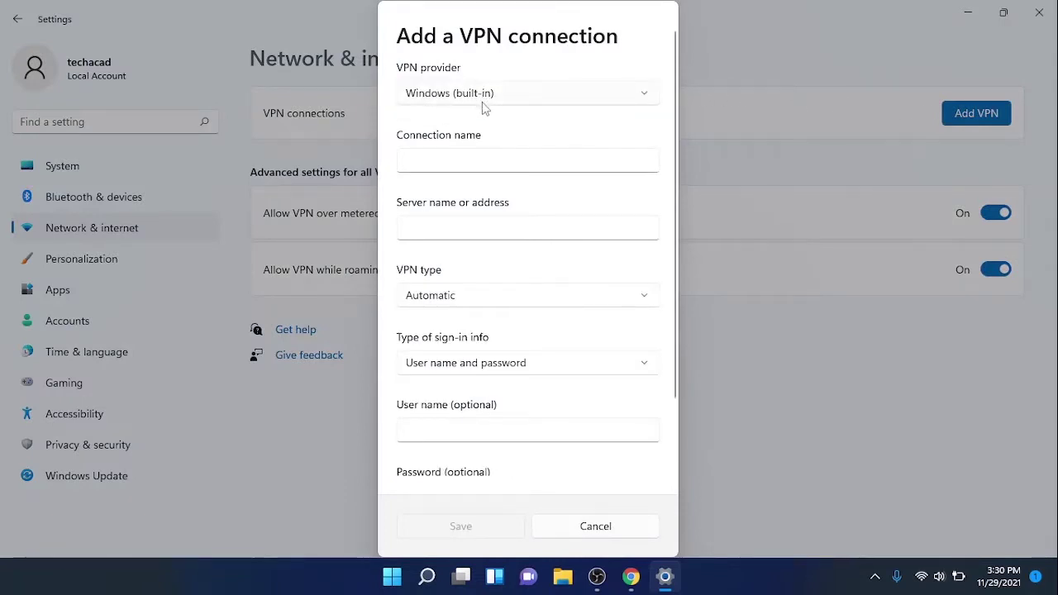
{"action": "left_click", "coordinate": [480, 157]}
{"action": "type", "text": "V"}
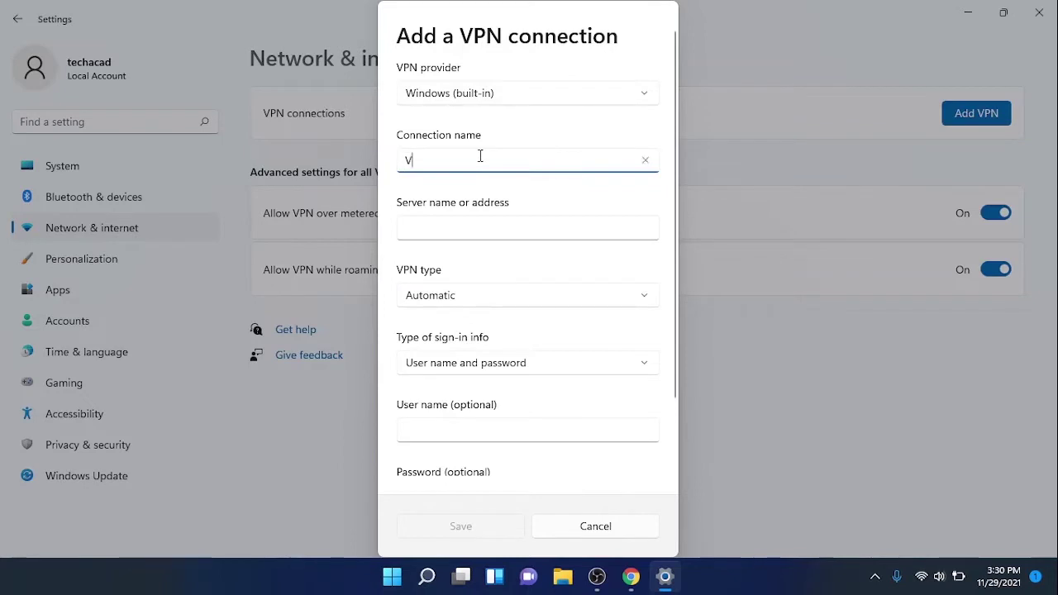
{"action": "type", "text": "PNBOOK"}
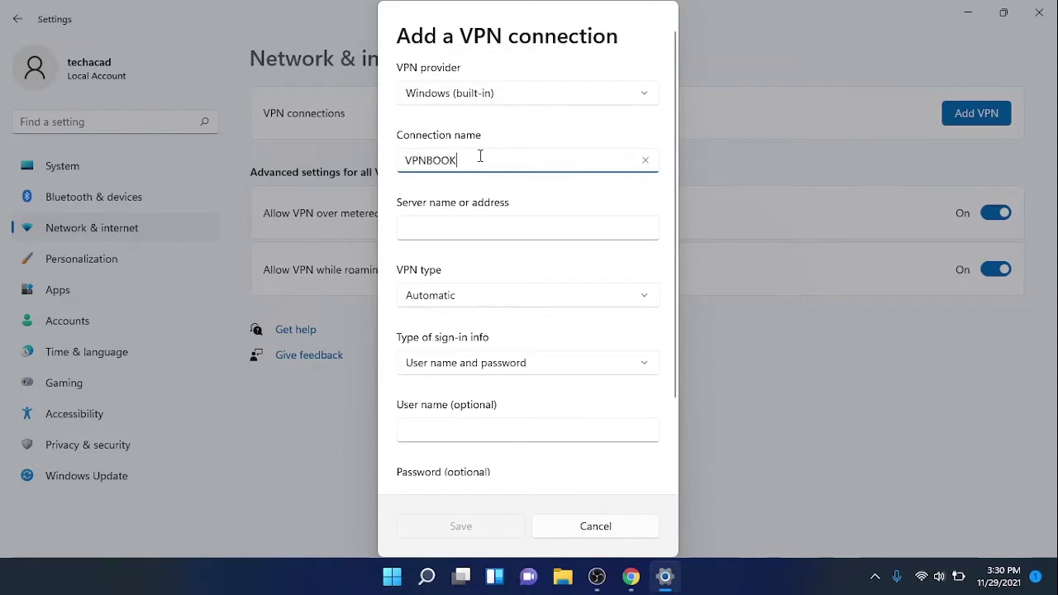
{"action": "left_click", "coordinate": [471, 225]}
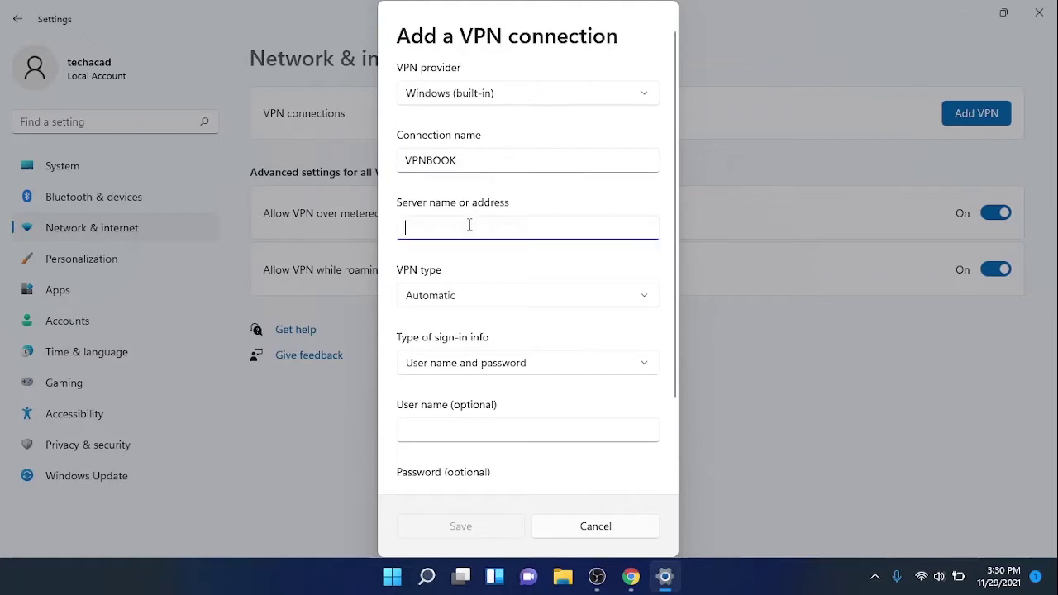
Select the France server fr1.vpnbook.com in the VPNBook free PPTP server list
{"action": "left_click", "coordinate": [630, 576]}
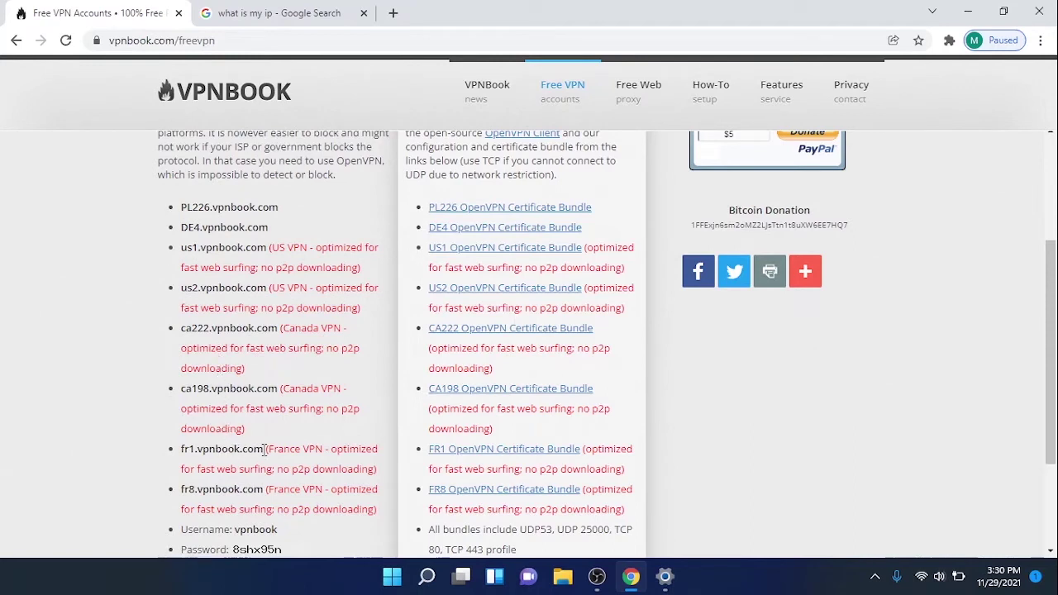
{"action": "left_click_drag", "start_coordinate": [265, 449], "coordinate": [183, 449]}
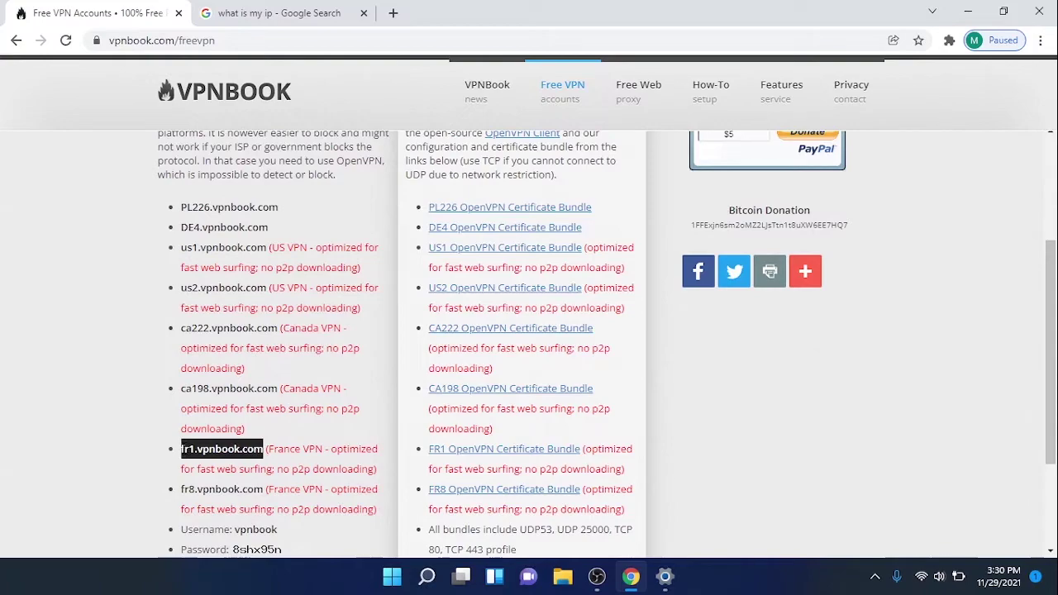
Paste fr1.vpnbook.com as the server address and set the VPN type to Point to Point Tunneling Protocol (PPTP)
{"action": "key", "text": "alt+Tab"}
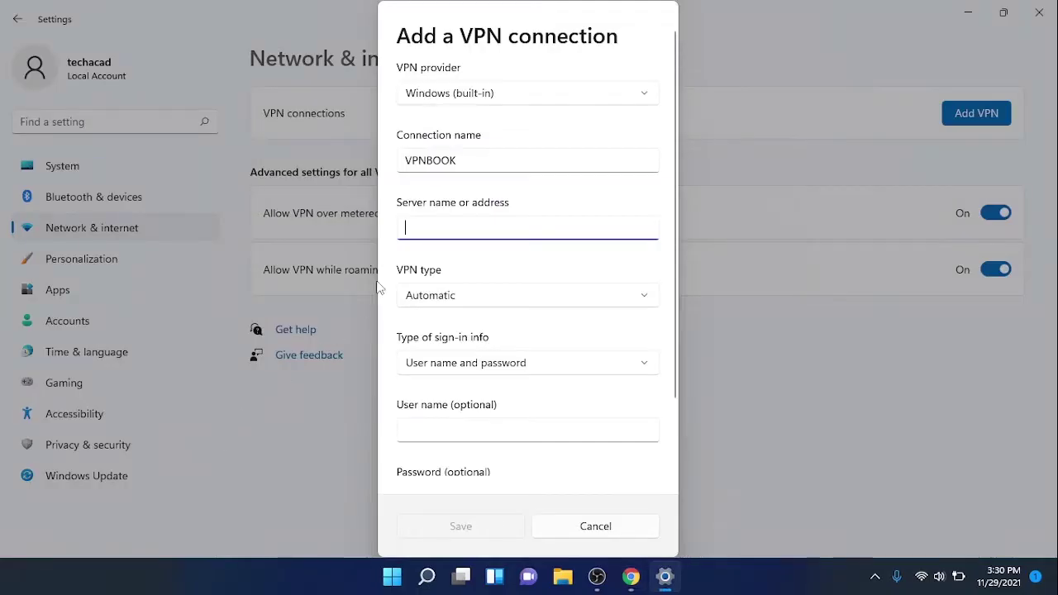
{"action": "type", "text": "fr1.vpnbook.com"}
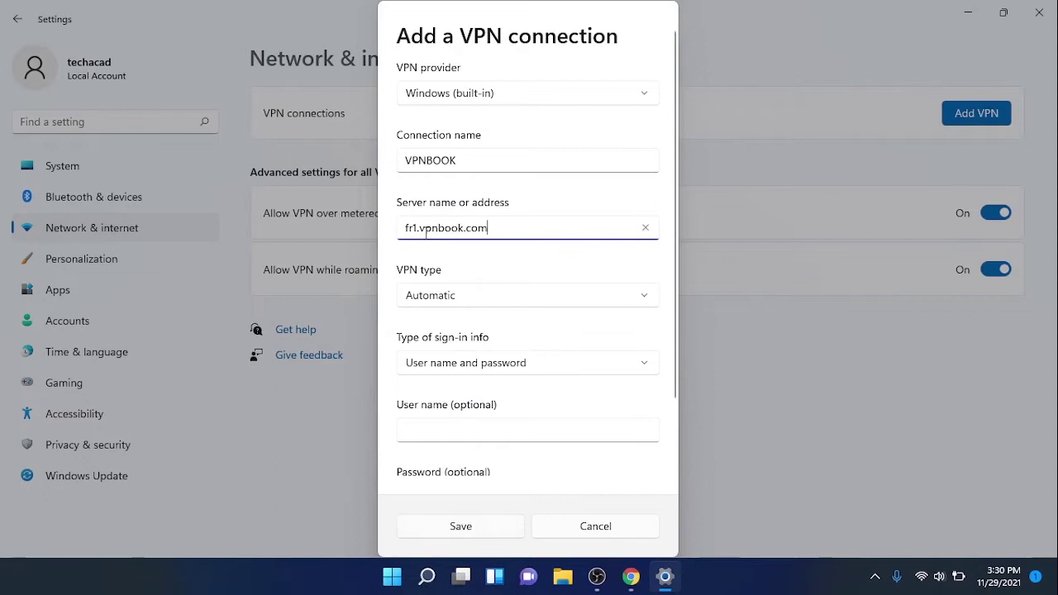
{"action": "left_click", "coordinate": [468, 297]}
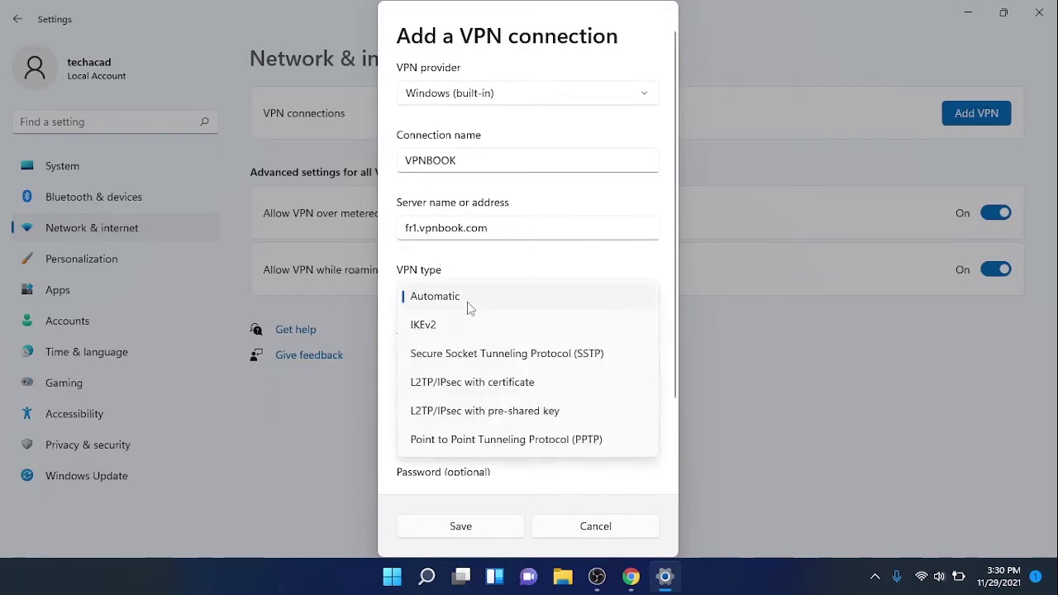
{"action": "left_click", "coordinate": [467, 443]}
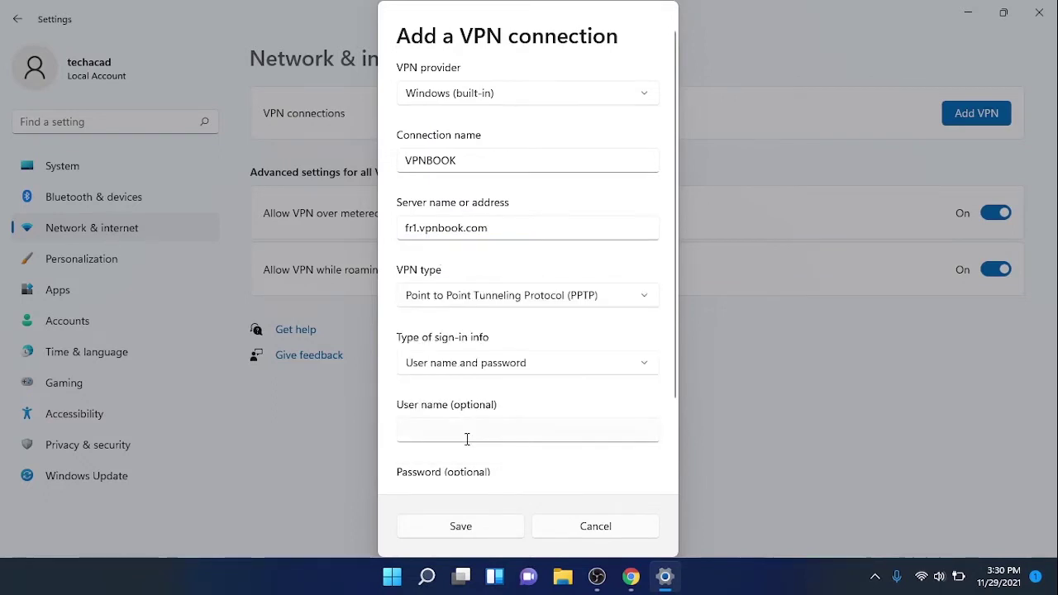
{"action": "left_click", "coordinate": [631, 576]}
Confirm the Free PPTP VPN section and copy its listed username
{"action": "scroll", "coordinate": [391, 364], "scroll_direction": "up", "scroll_amount": 3}
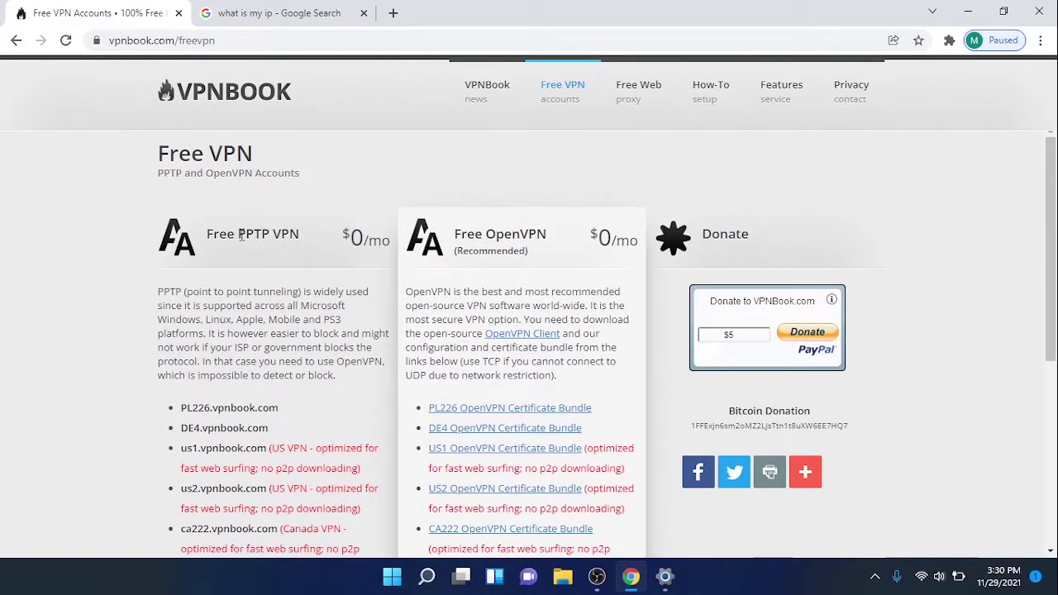
{"action": "left_click_drag", "start_coordinate": [239, 235], "coordinate": [270, 235]}
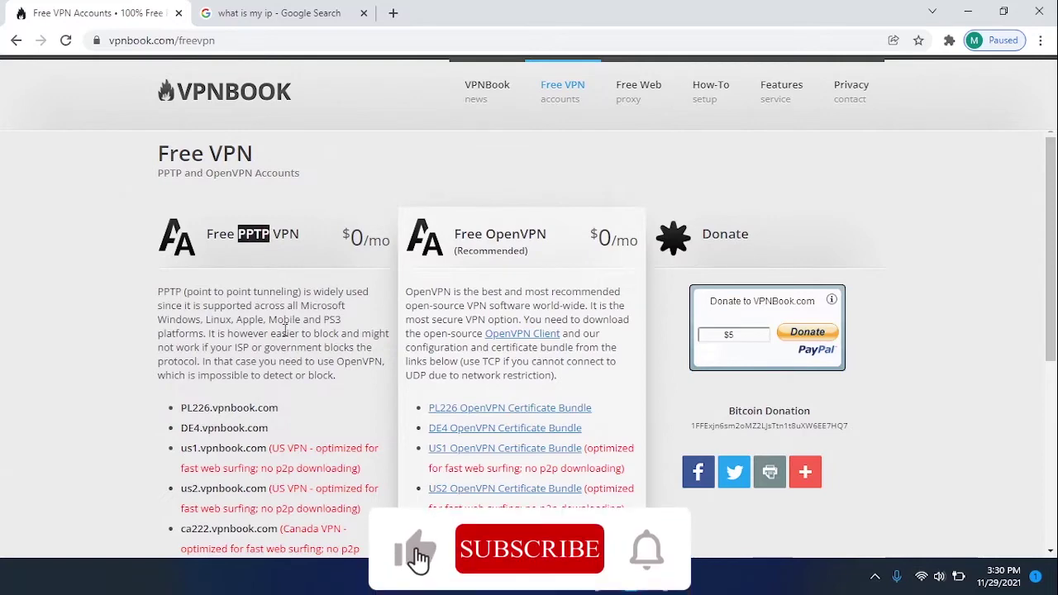
{"action": "scroll", "coordinate": [285, 330], "scroll_direction": "down", "scroll_amount": 5}
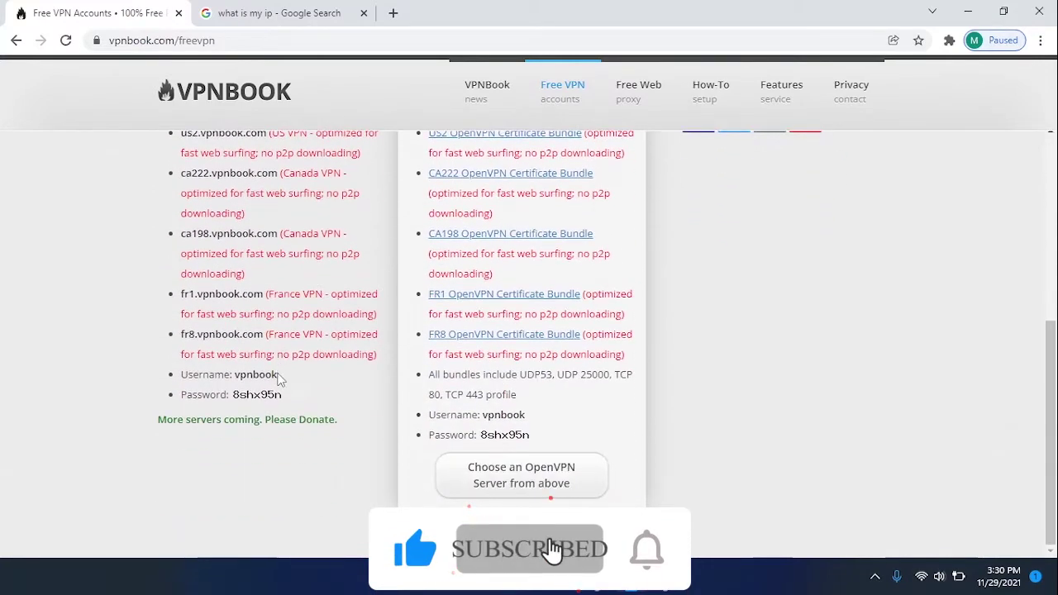
{"action": "left_click_drag", "start_coordinate": [279, 379], "coordinate": [235, 379]}
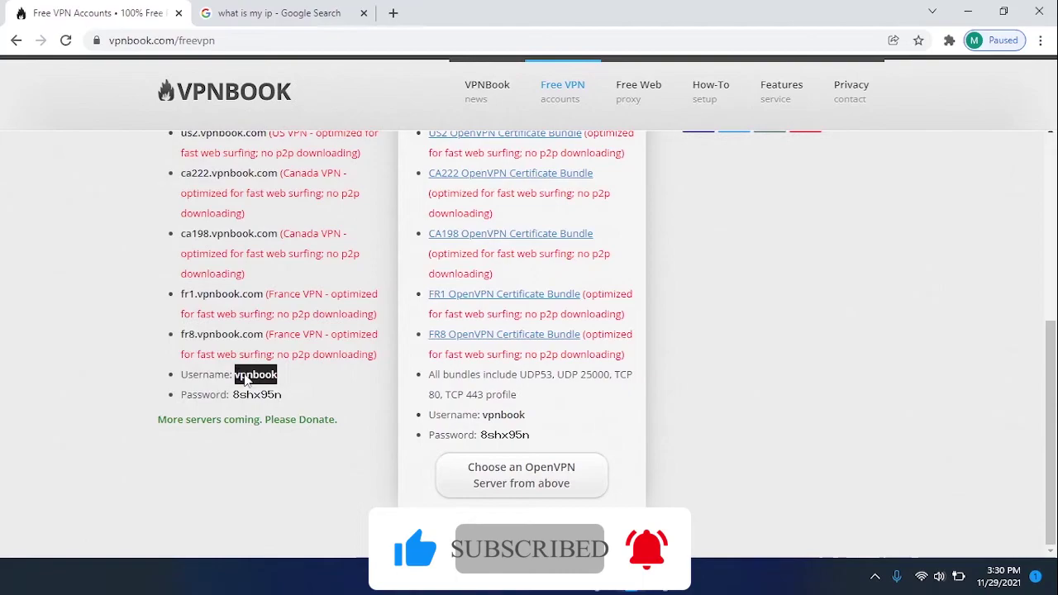
{"action": "right_click", "coordinate": [245, 378]}
{"action": "left_click", "coordinate": [263, 384]}
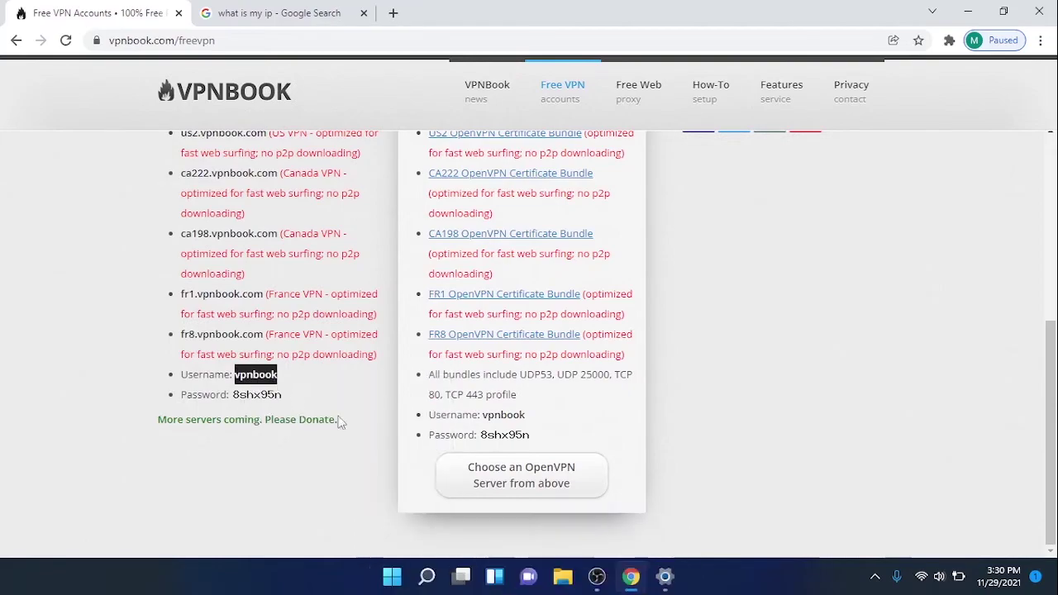
Keep User name and password sign-in and paste the PPTP username into User name
{"action": "left_click", "coordinate": [659, 578]}
{"action": "left_click", "coordinate": [447, 374]}
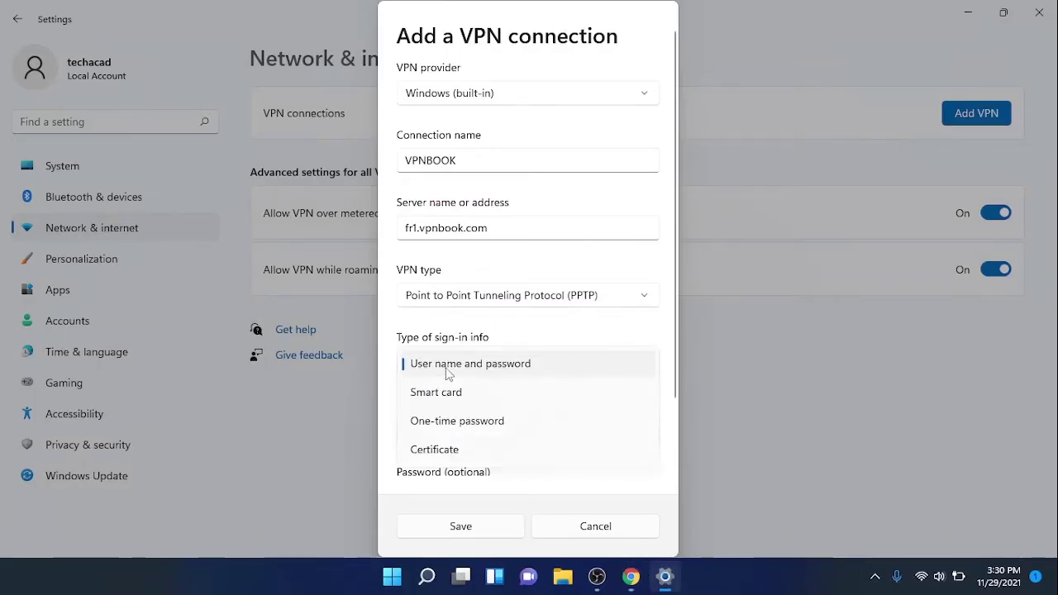
{"action": "left_click", "coordinate": [496, 368]}
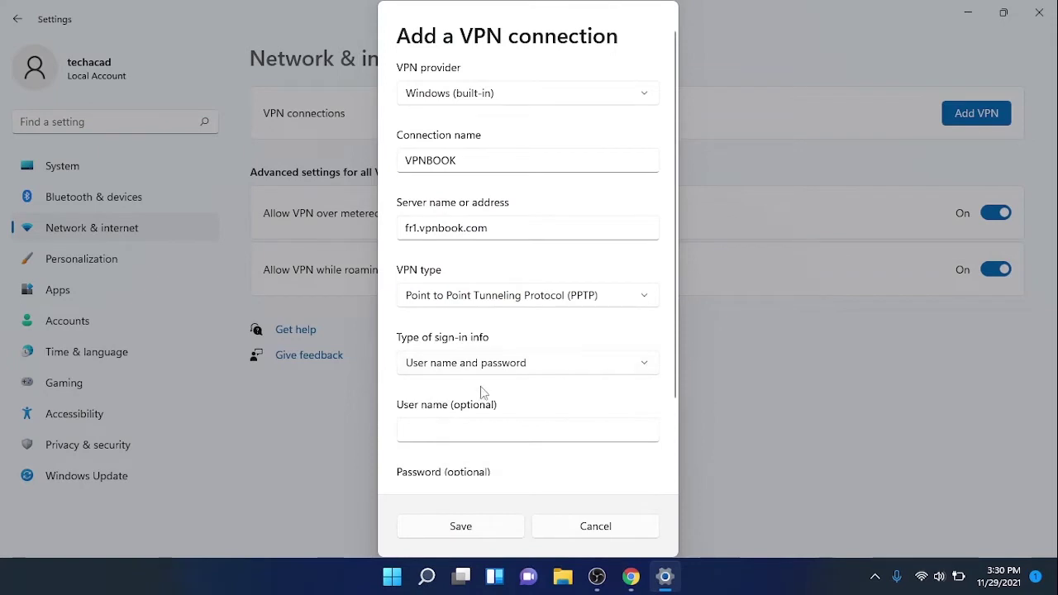
{"action": "left_click", "coordinate": [437, 433]}
{"action": "right_click", "coordinate": [436, 433]}
{"action": "left_click", "coordinate": [480, 447]}
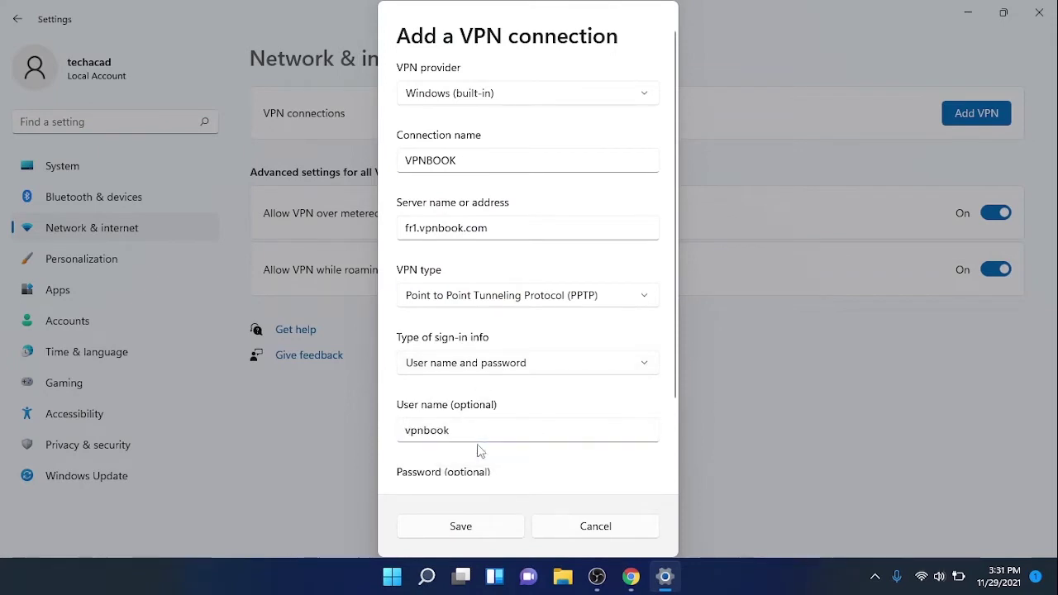
Select the Password field and look up the PPTP password on the VPNBook page
{"action": "scroll", "coordinate": [479, 451], "scroll_direction": "down", "scroll_amount": 2}
{"action": "left_click", "coordinate": [444, 417]}
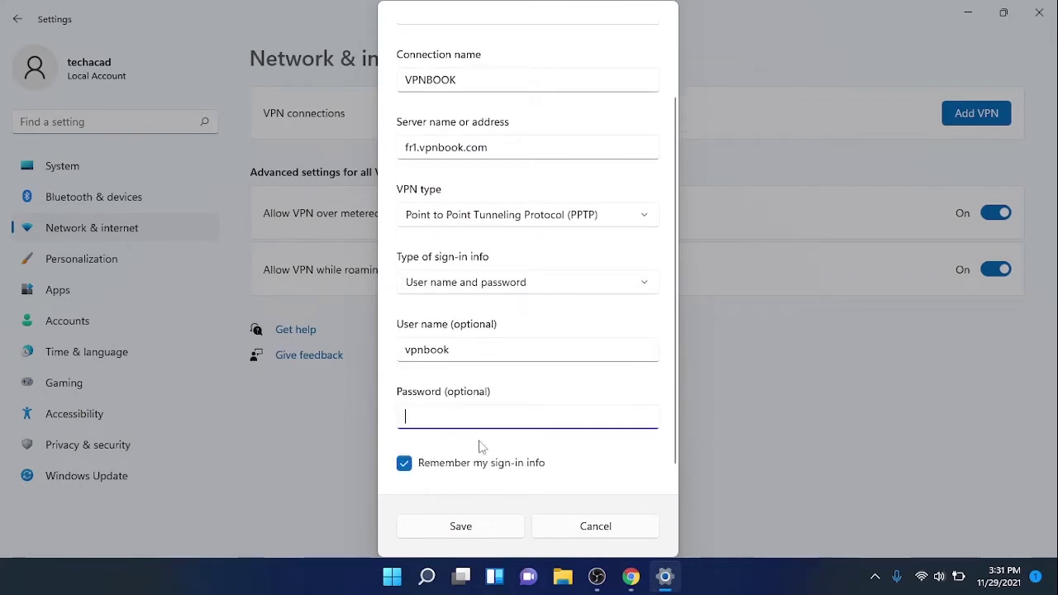
{"action": "left_click", "coordinate": [631, 577]}
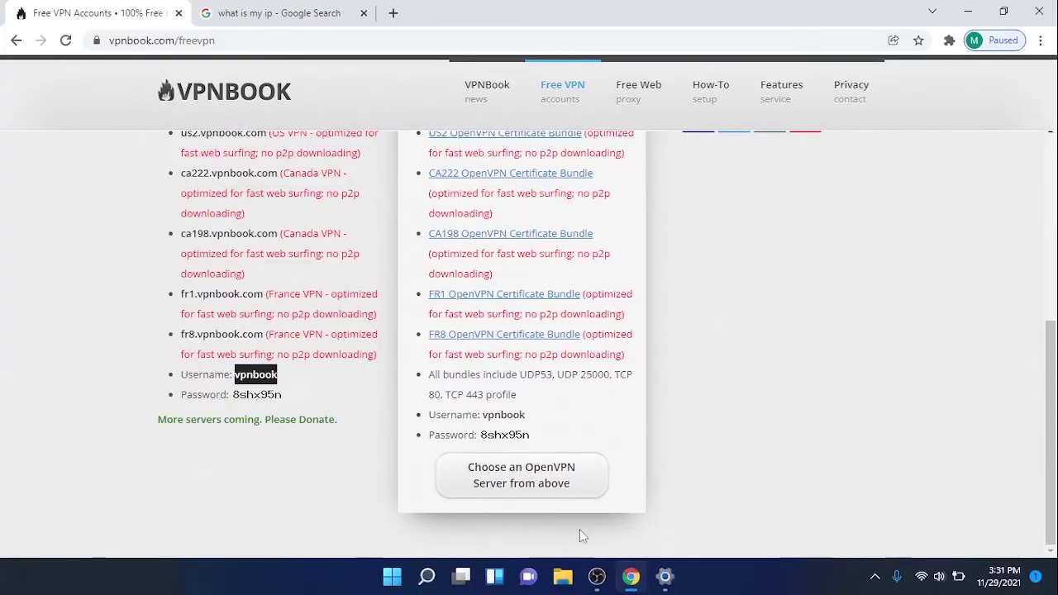
{"action": "left_click", "coordinate": [665, 578]}
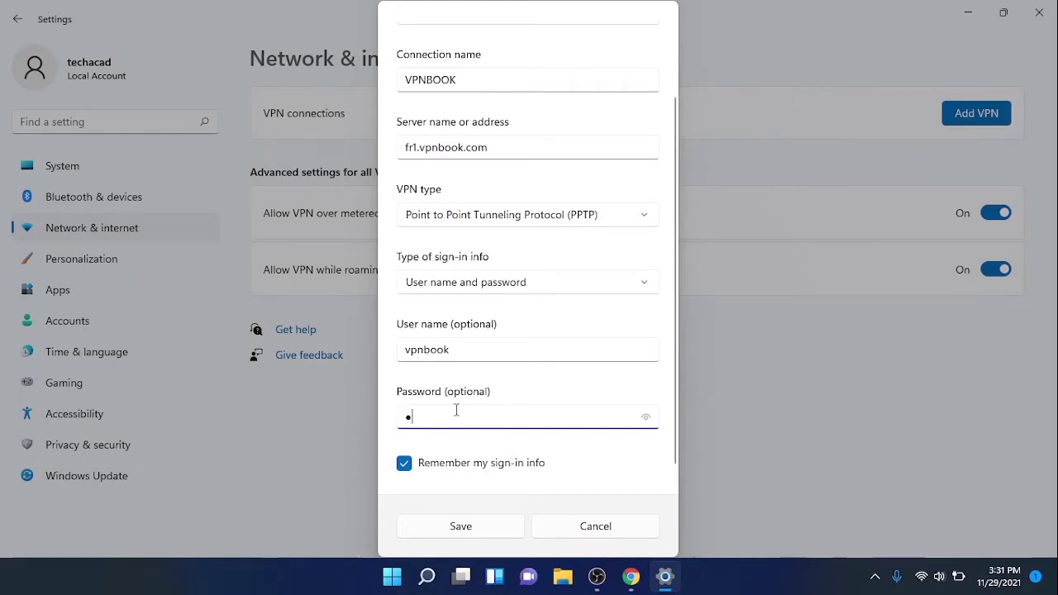
Type the VPNBook PPTP password, reveal it to verify, and save the VPNBOOK connection
{"action": "type", "text": "dnx97"}
{"action": "left_click", "coordinate": [645, 418]}
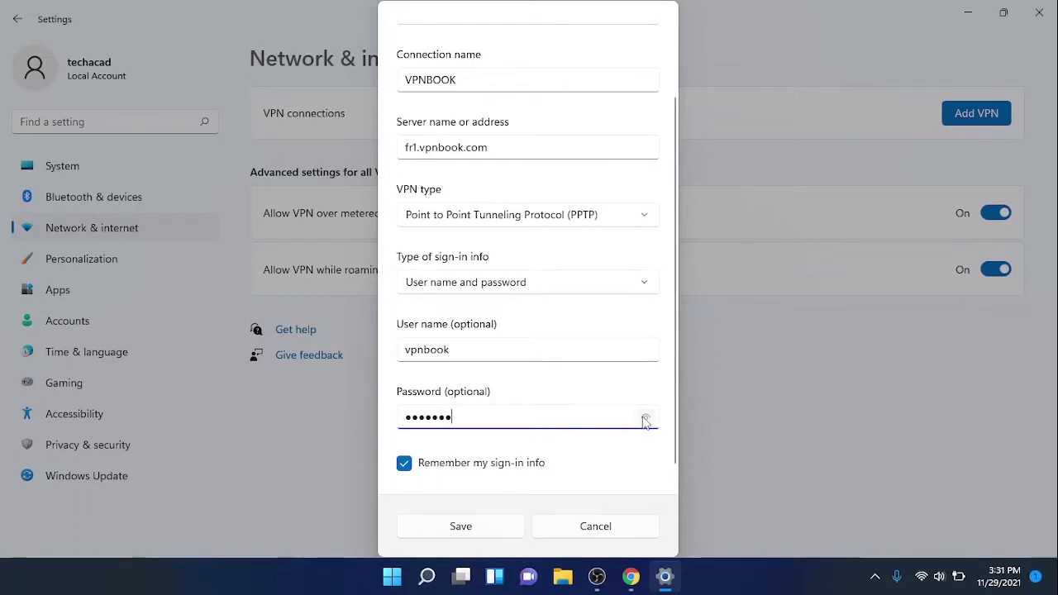
{"action": "left_click", "coordinate": [454, 530]}
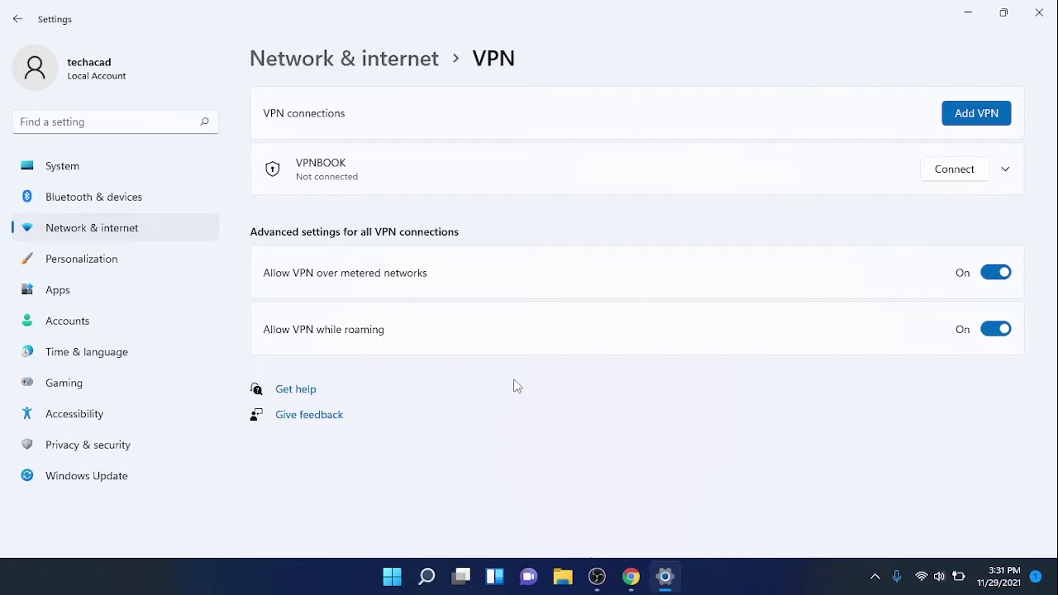
Refresh the 'what is my ip' Google results and select the current public IP
{"action": "left_click", "coordinate": [630, 576]}
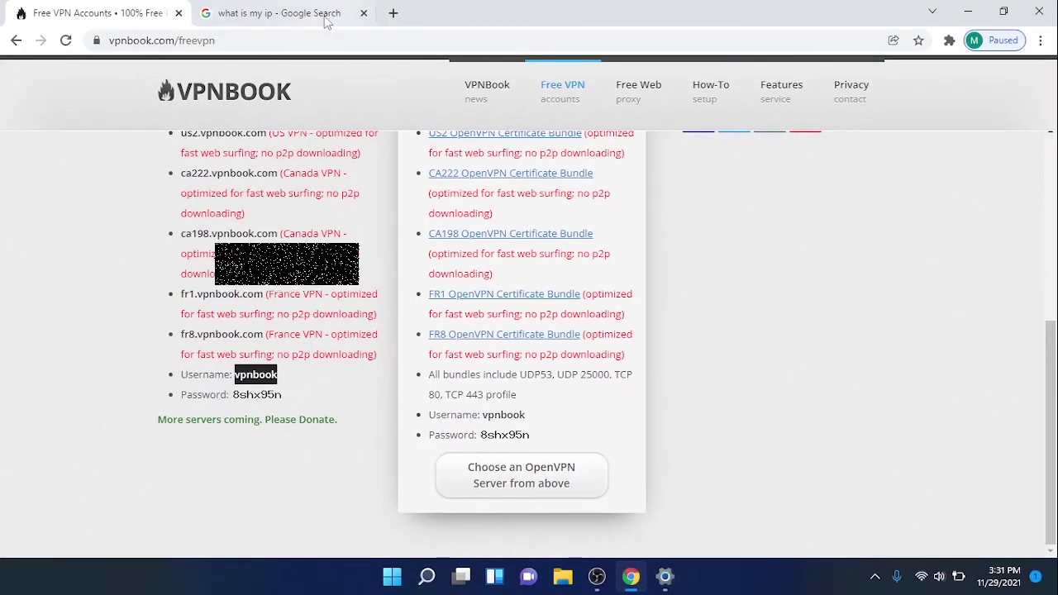
{"action": "left_click", "coordinate": [279, 14]}
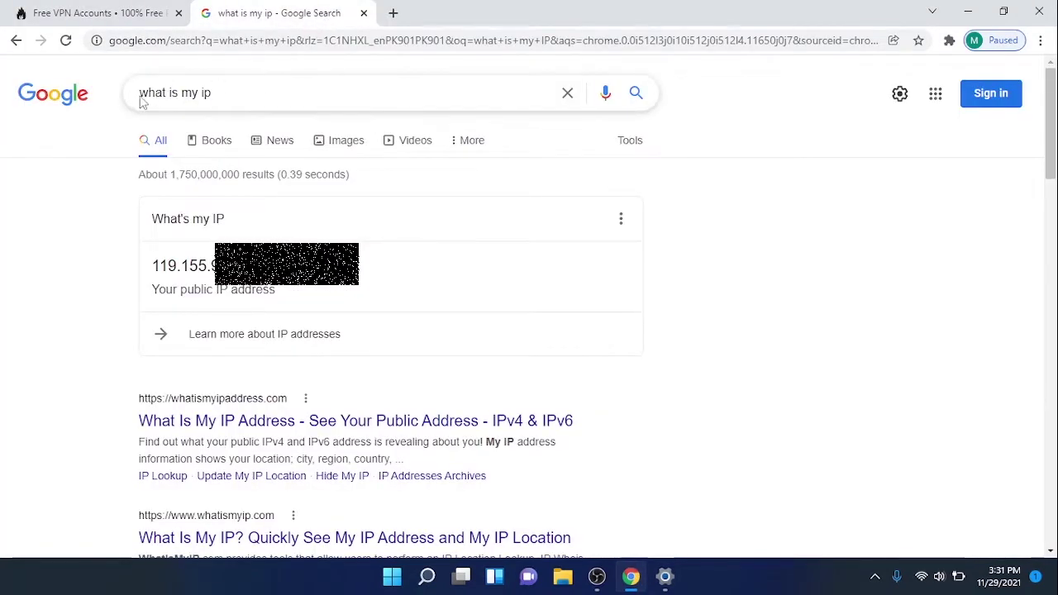
{"action": "left_click", "coordinate": [638, 96]}
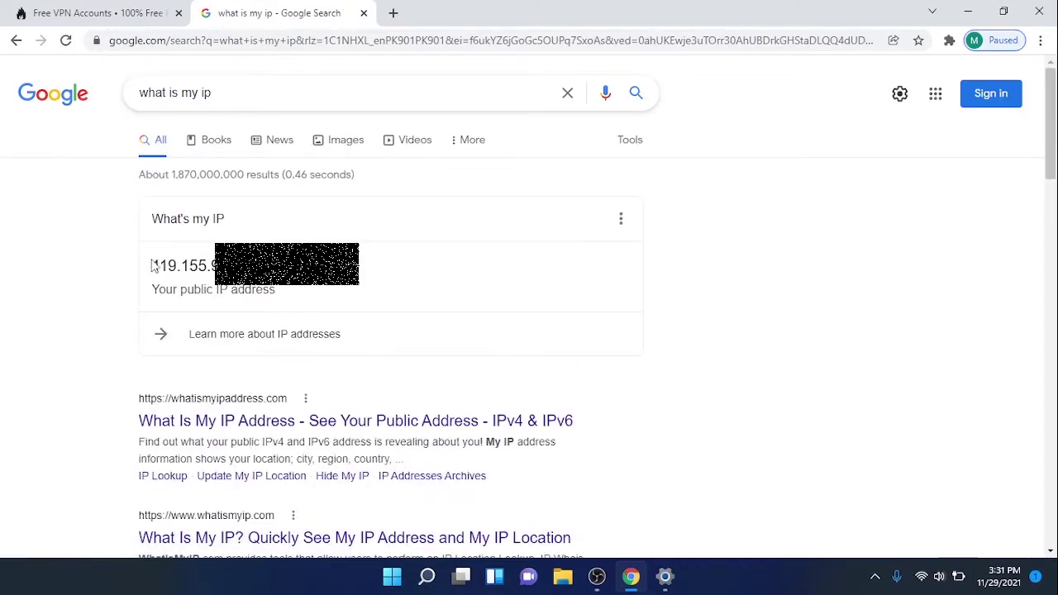
{"action": "left_click_drag", "start_coordinate": [151, 265], "coordinate": [322, 291]}
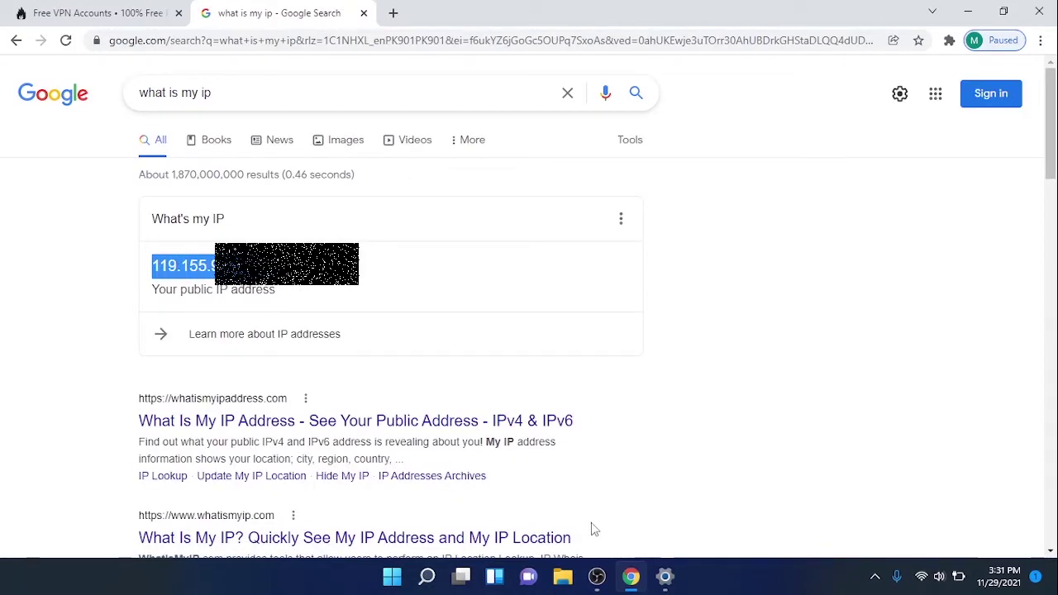
Connect VPNBOOK and close the 'Can't connect to VPNBOOK' error
{"action": "left_click", "coordinate": [665, 576]}
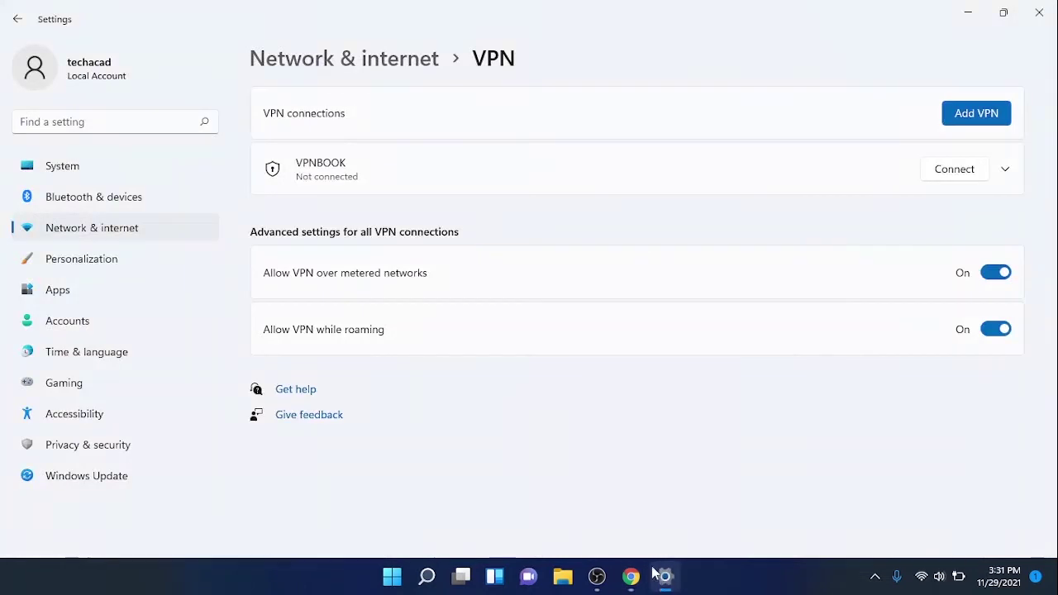
{"action": "left_click", "coordinate": [950, 170]}
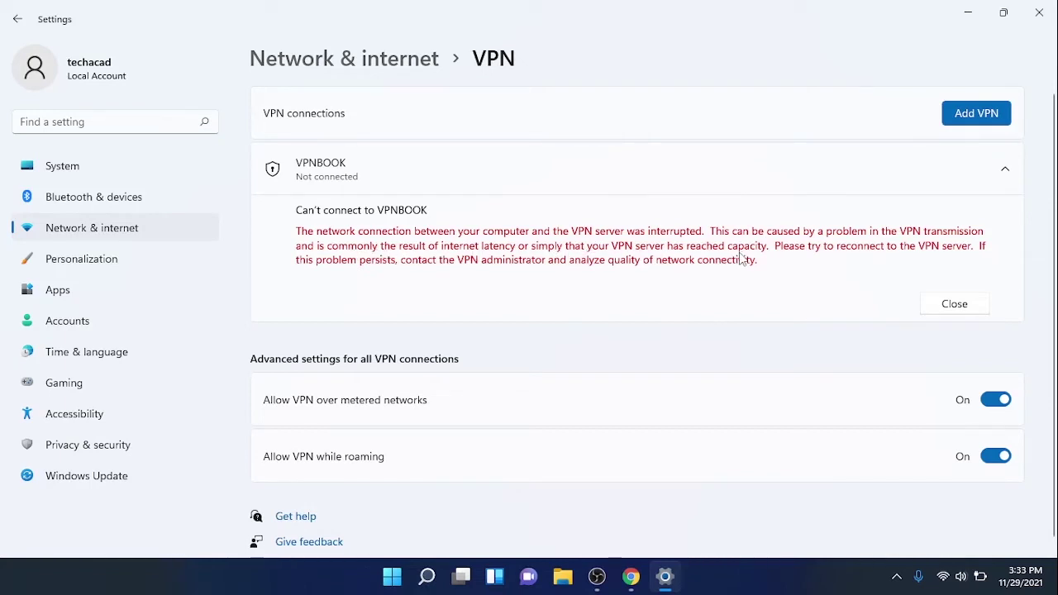
{"action": "left_click", "coordinate": [954, 304]}
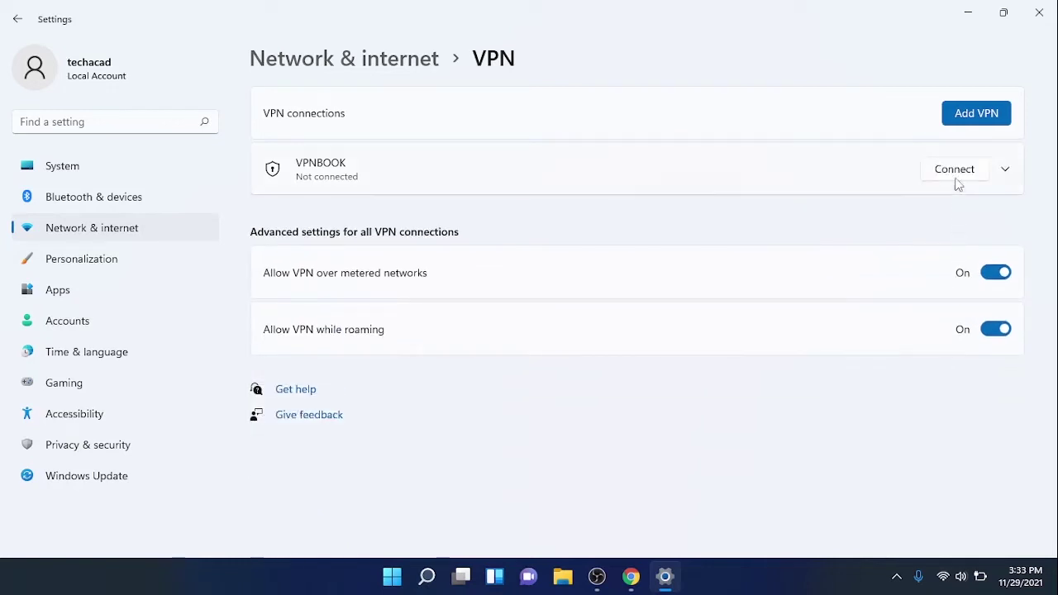
Open the Edit VPN connection form from VPNBOOK's advanced options
{"action": "left_click", "coordinate": [1007, 170]}
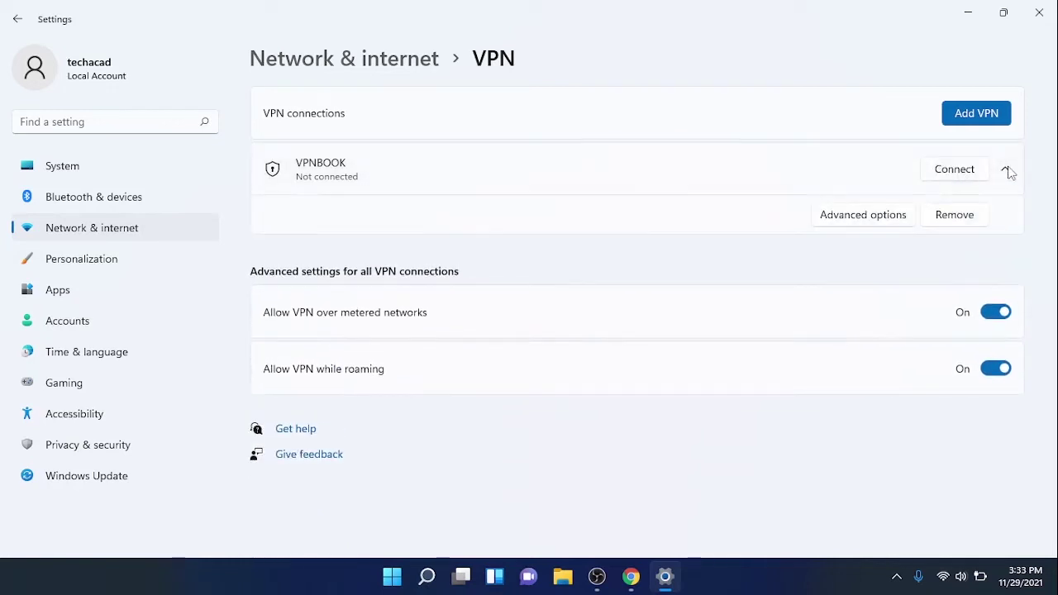
{"action": "left_click", "coordinate": [885, 223]}
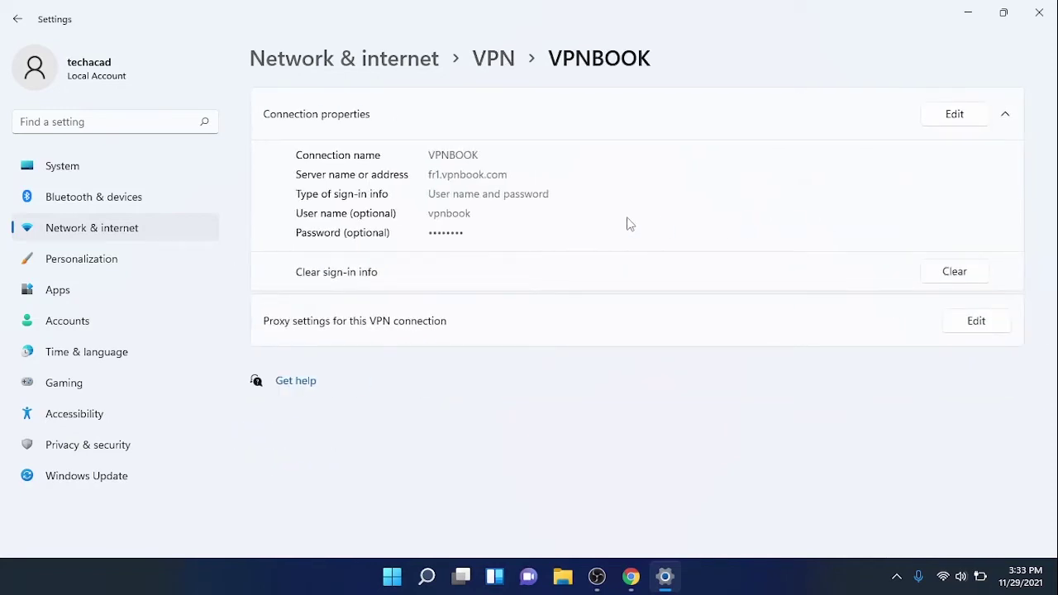
{"action": "left_click", "coordinate": [945, 121]}
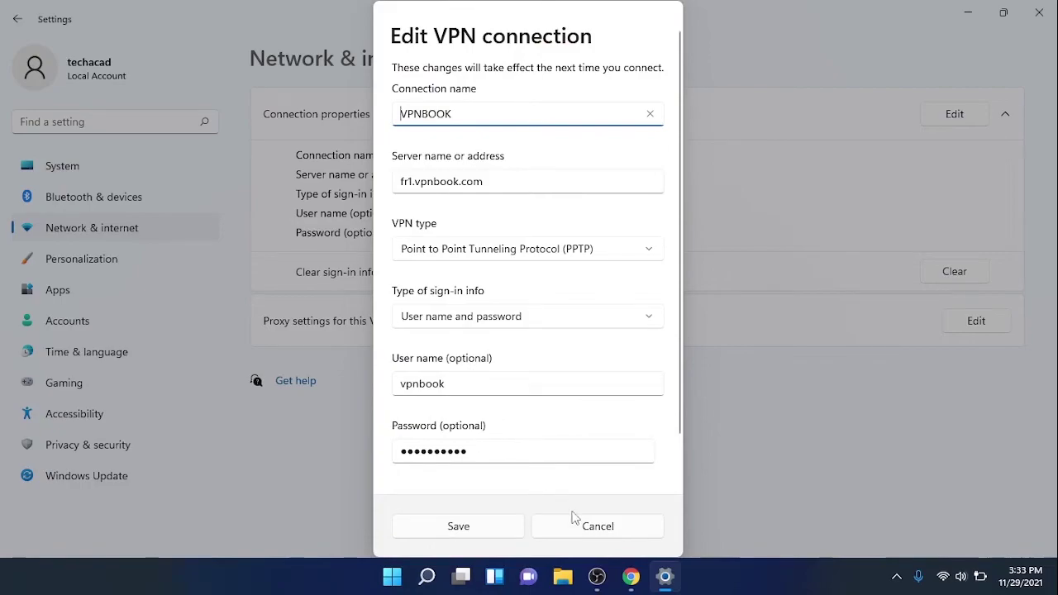
Copy the us1.vpnbook.com server address from the VPNBook server list
{"action": "left_click", "coordinate": [631, 576]}
{"action": "scroll", "coordinate": [269, 229], "scroll_direction": "up", "scroll_amount": 2}
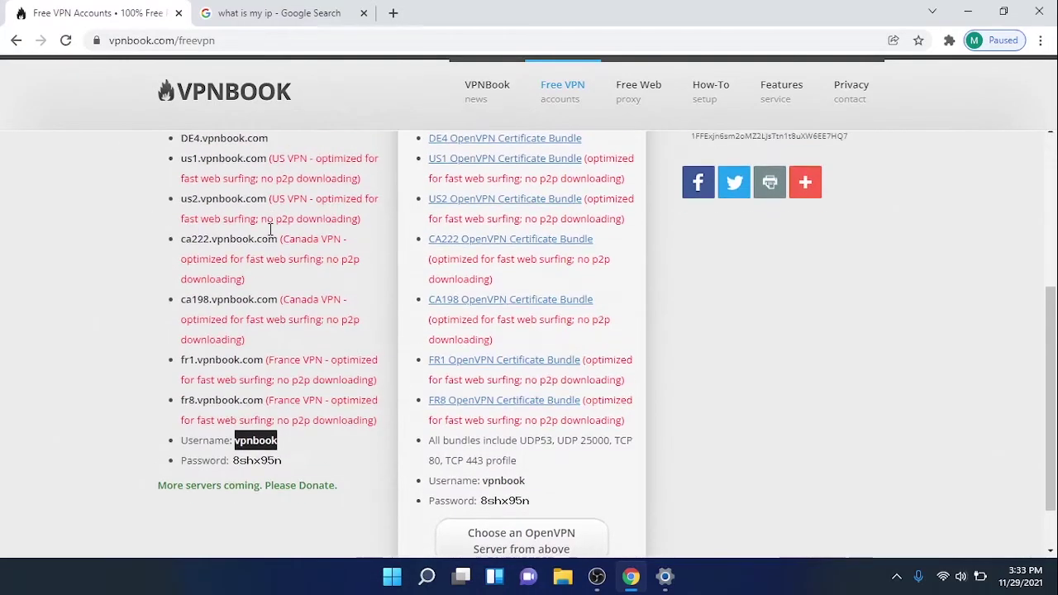
{"action": "left_click", "coordinate": [267, 247]}
{"action": "left_click_drag", "start_coordinate": [266, 247], "coordinate": [181, 248]}
{"action": "right_click", "coordinate": [191, 247]}
{"action": "left_click", "coordinate": [231, 259]}
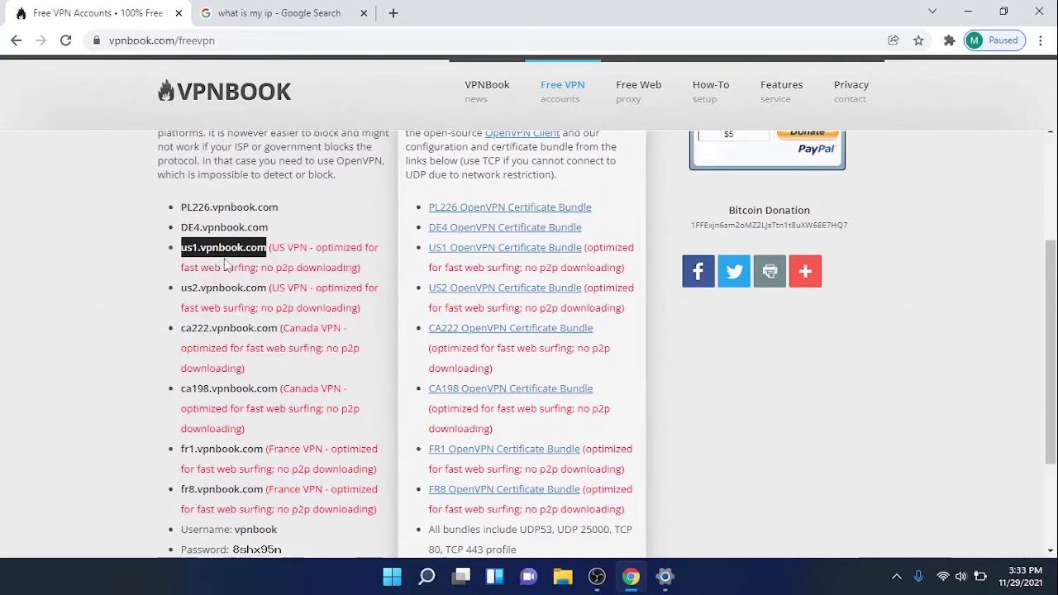
Replace VPNBOOK's server fr1.vpnbook.com with the pasted us1.vpnbook.com and save it
{"action": "left_click", "coordinate": [666, 576]}
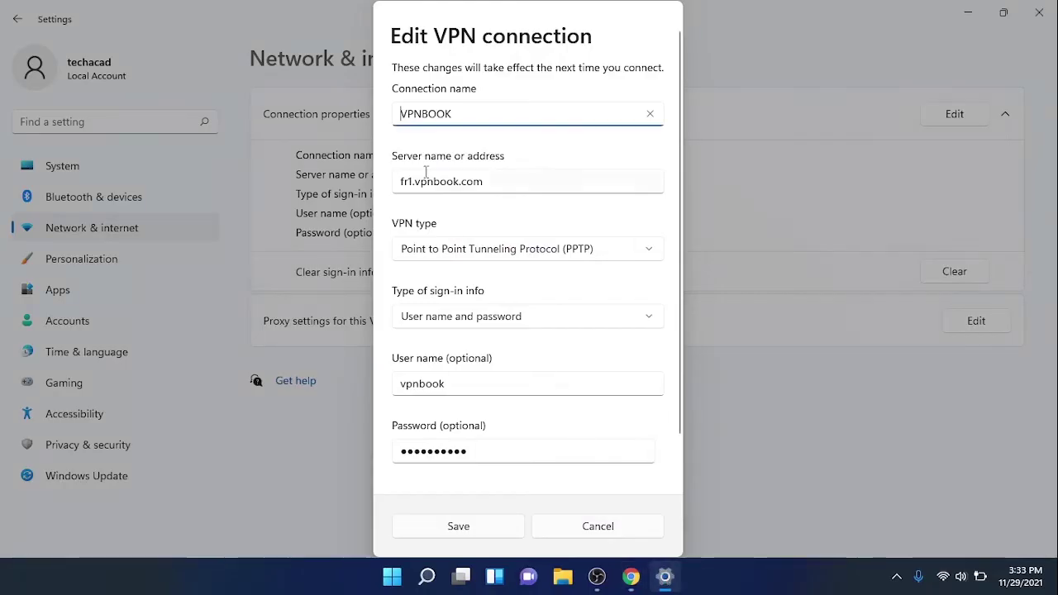
{"action": "left_click", "coordinate": [485, 179]}
{"action": "key", "text": "ctrl+a"}
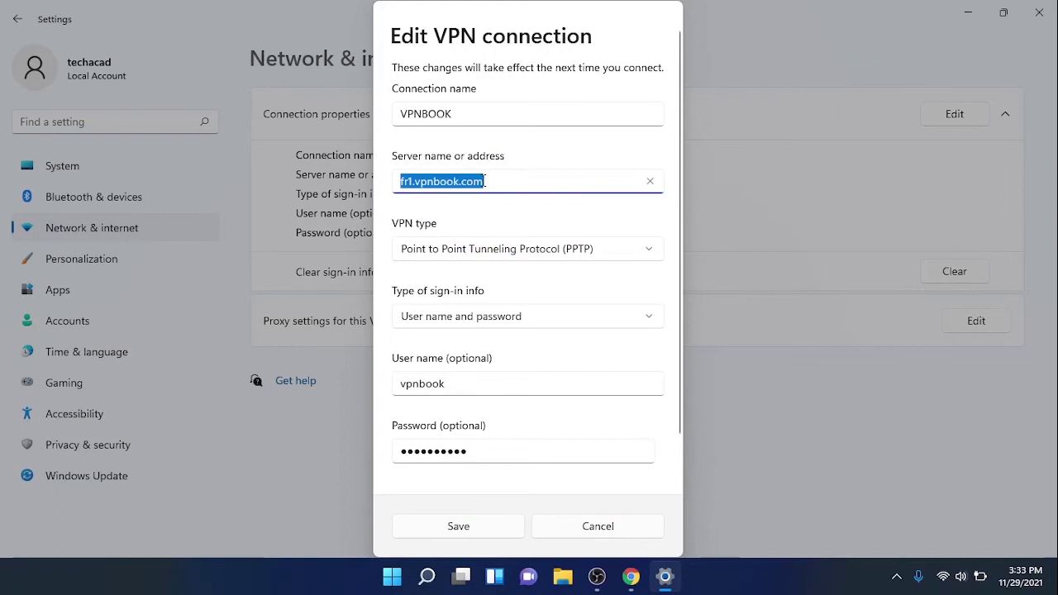
{"action": "key", "text": "BackSpace"}
{"action": "key", "text": "ctrl+v"}
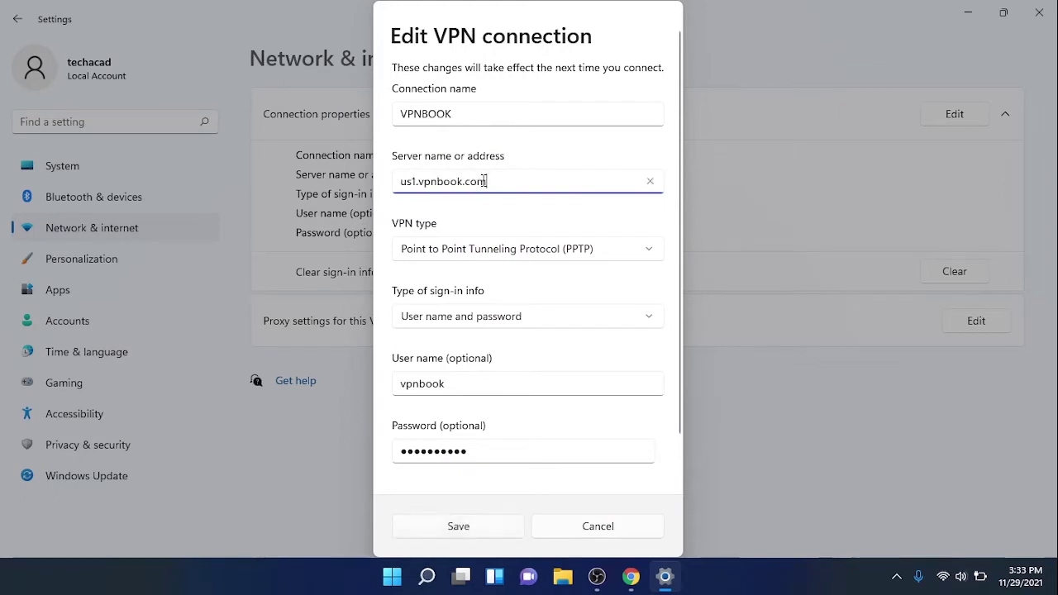
{"action": "left_click", "coordinate": [459, 526]}
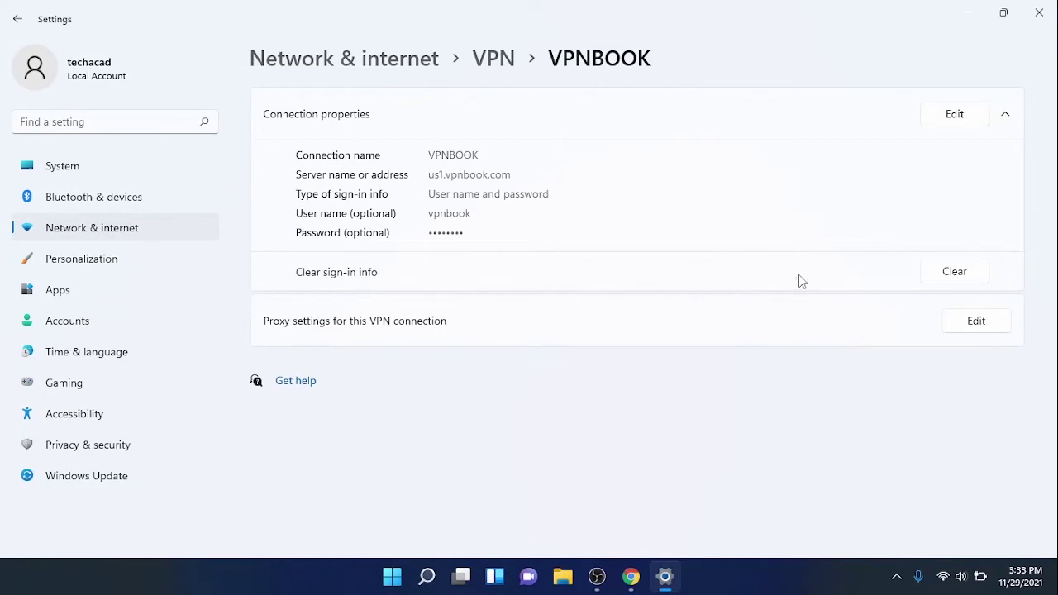
{"action": "left_click", "coordinate": [1005, 116]}
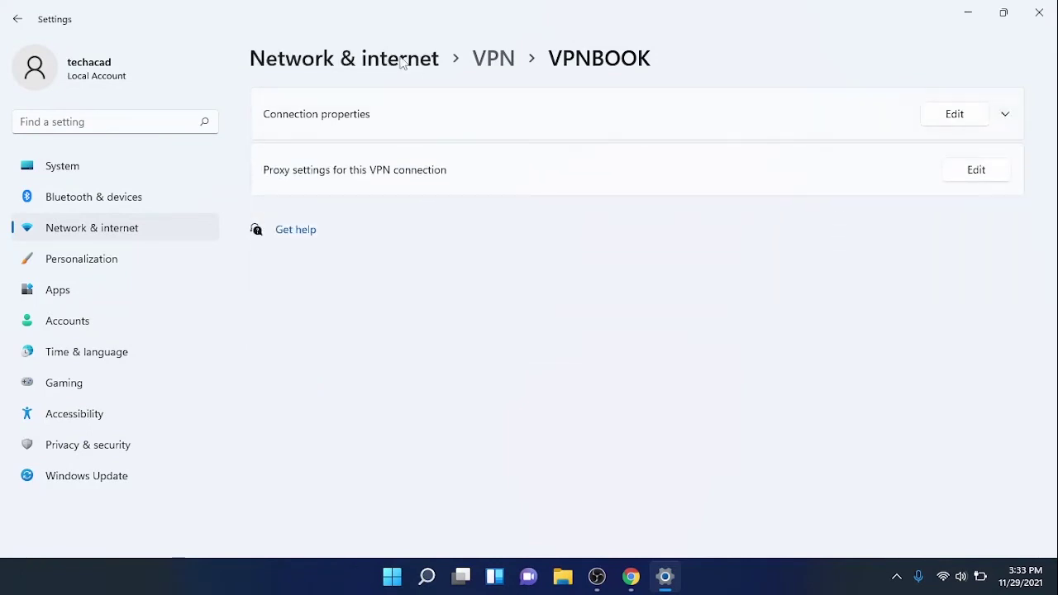
Back on the VPN list, connect VPNBOOK using the us1.vpnbook.com server
{"action": "left_click", "coordinate": [493, 59]}
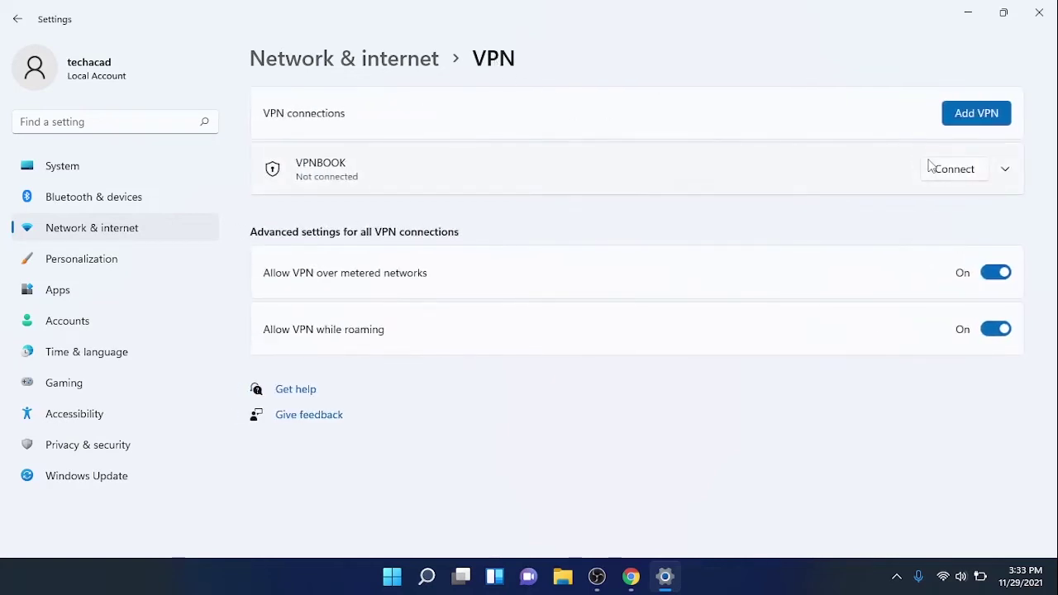
{"action": "left_click", "coordinate": [952, 171]}
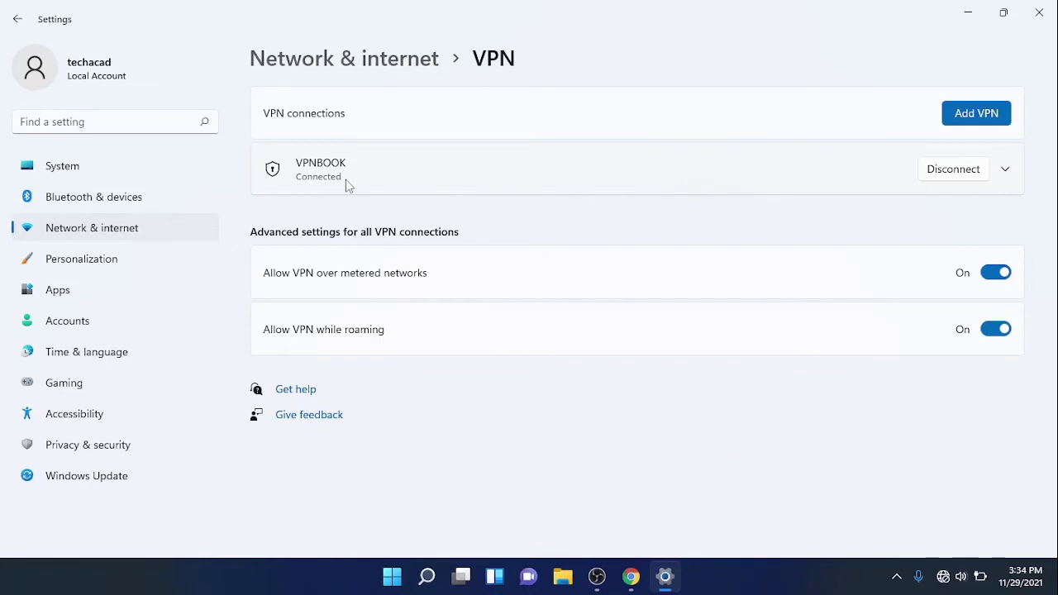
Reload the 'what is my ip' results in Chrome to verify the public IP now reads 198.7.62.204
{"action": "left_click", "coordinate": [631, 579]}
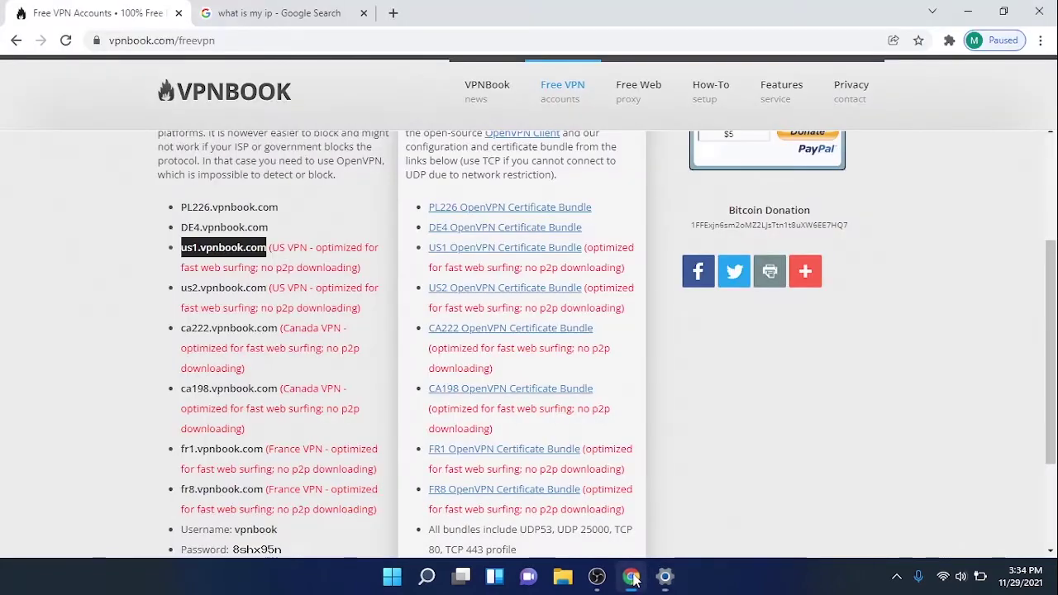
{"action": "left_click", "coordinate": [268, 12]}
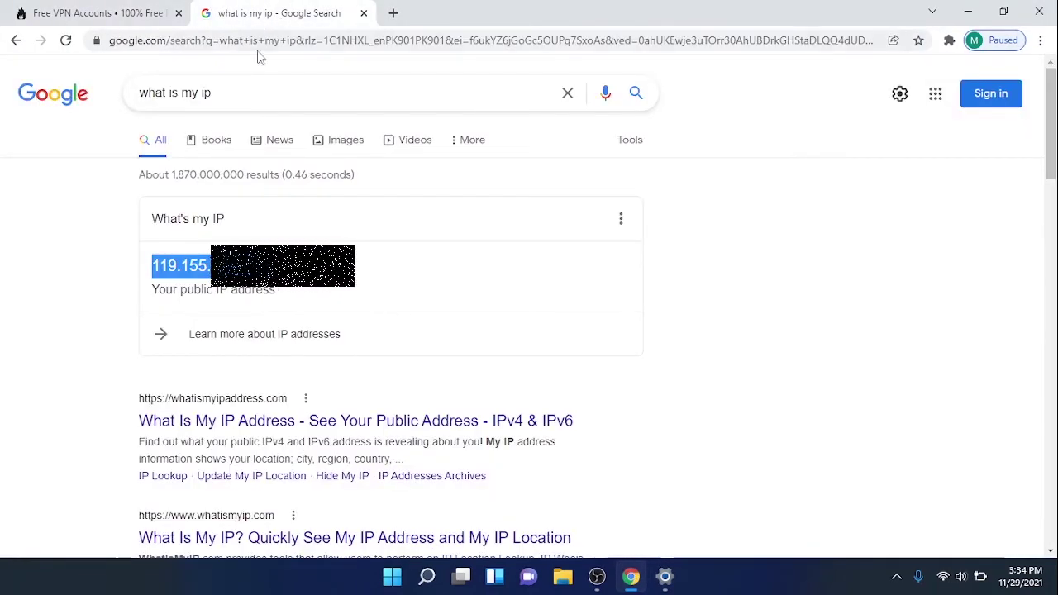
{"action": "left_click", "coordinate": [66, 42]}
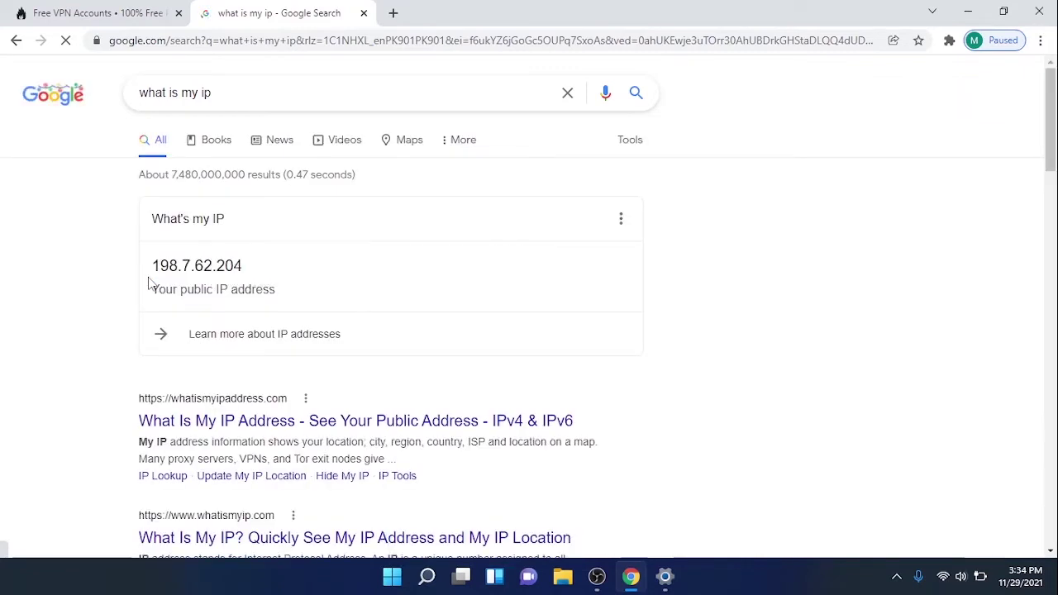
{"action": "left_click_drag", "start_coordinate": [154, 265], "coordinate": [246, 267]}
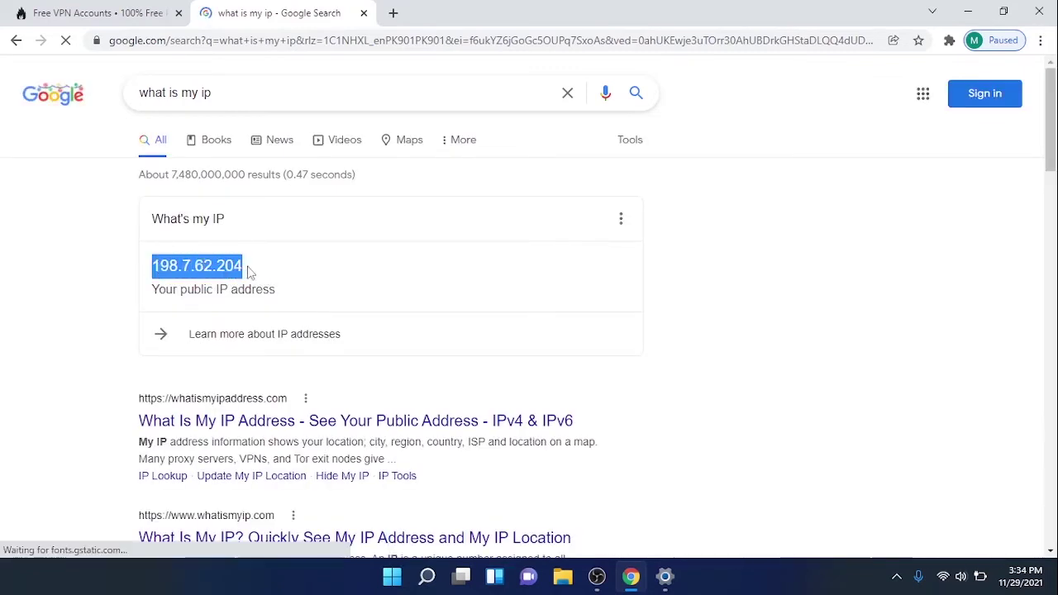
{"action": "left_click", "coordinate": [280, 273]}
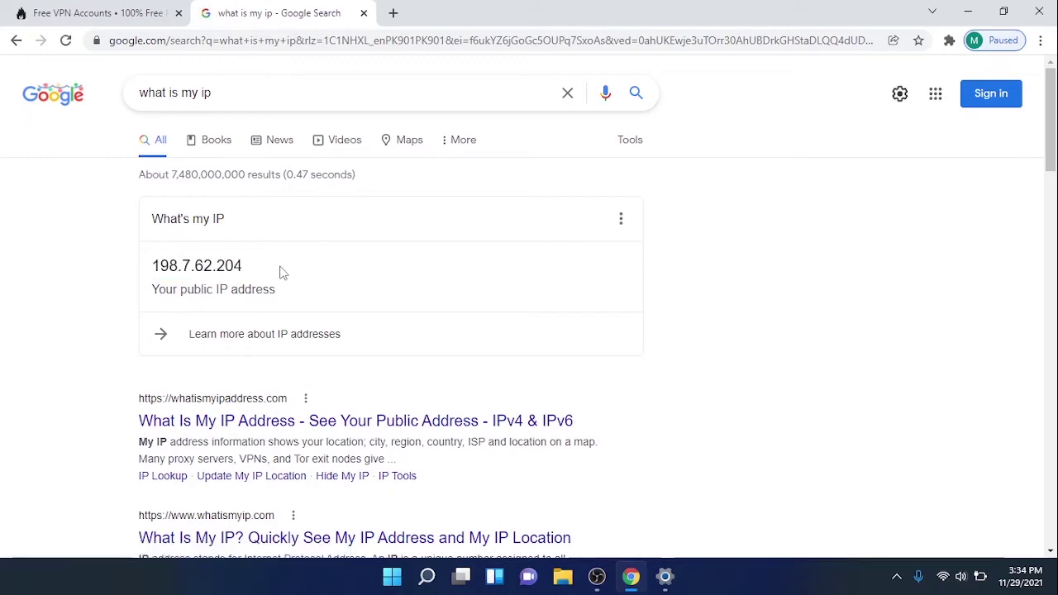
{"action": "left_click", "coordinate": [664, 576]}
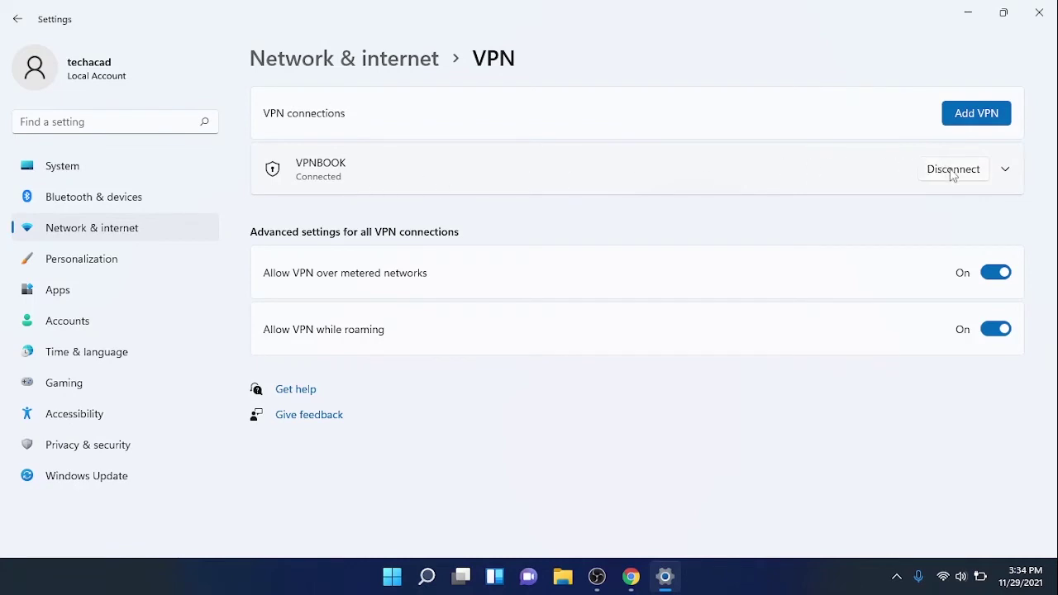
Disconnect VPNBOOK until it reads Not connected, then choose Remove on its entry
{"action": "left_click", "coordinate": [1005, 169]}
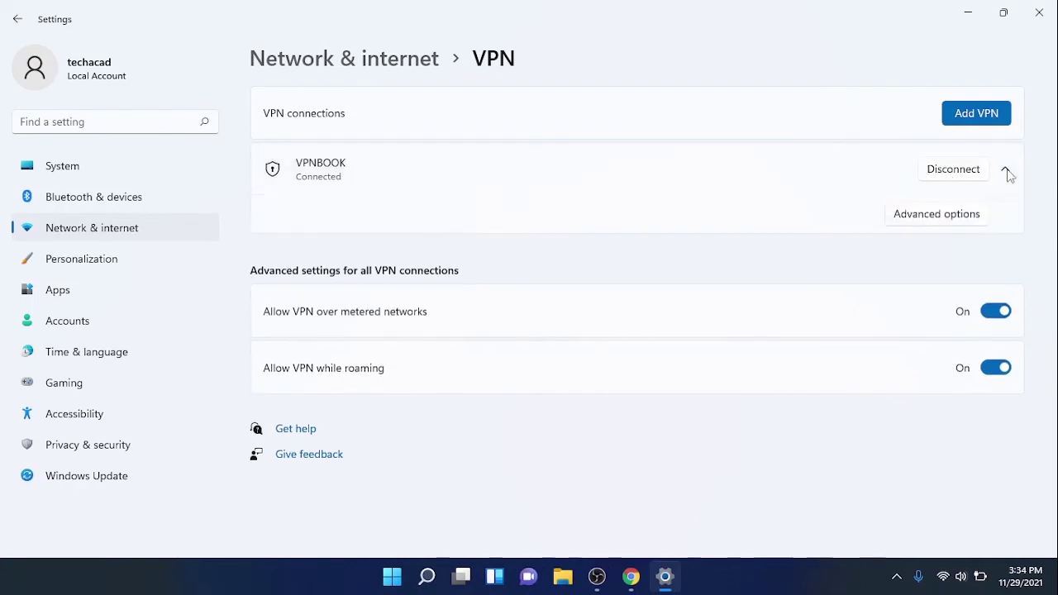
{"action": "left_click", "coordinate": [951, 177]}
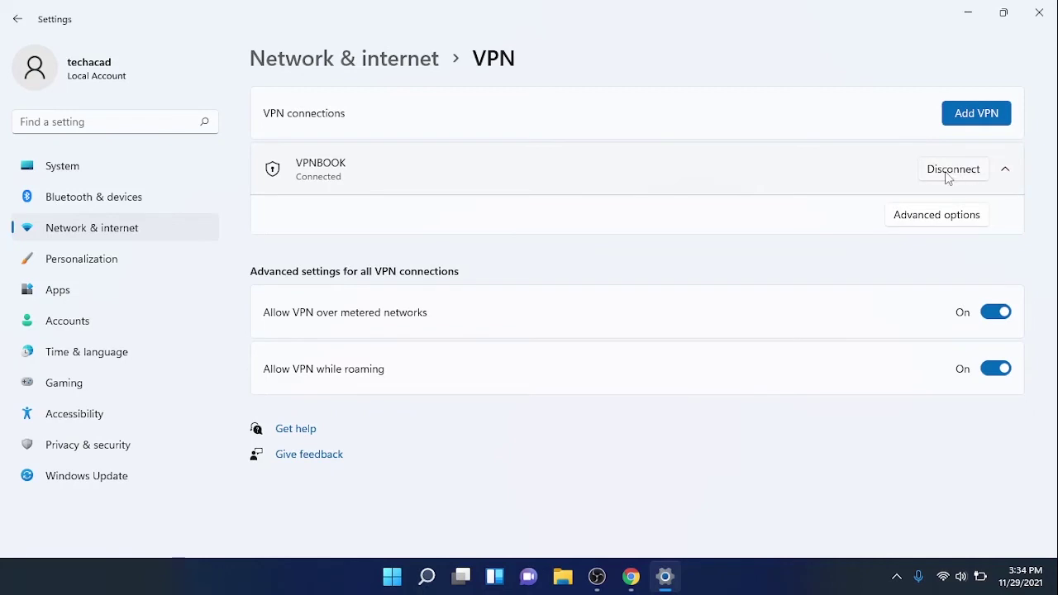
{"action": "left_click", "coordinate": [951, 169]}
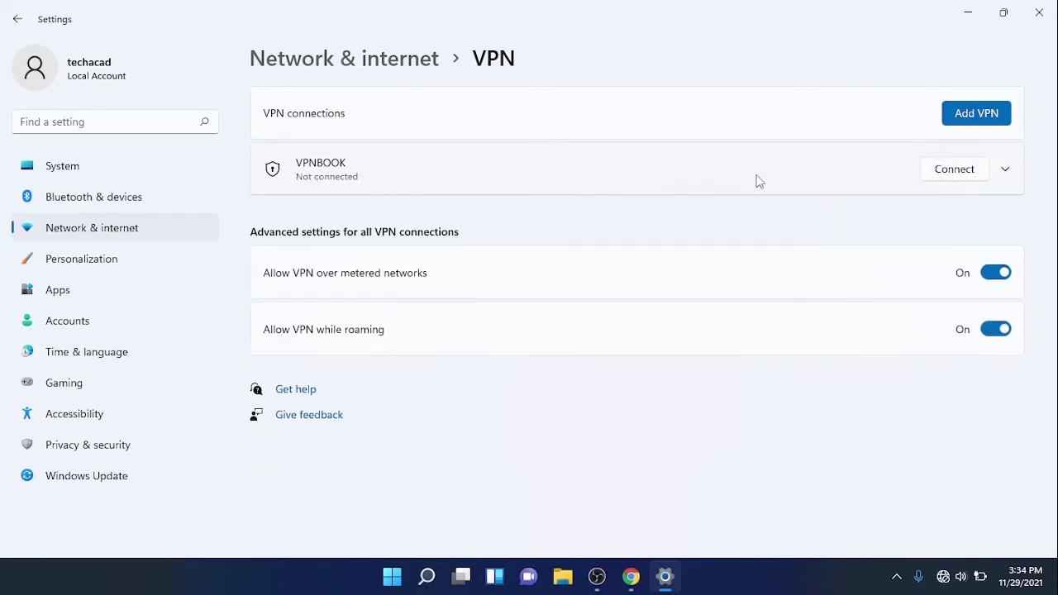
{"action": "left_click", "coordinate": [1006, 171]}
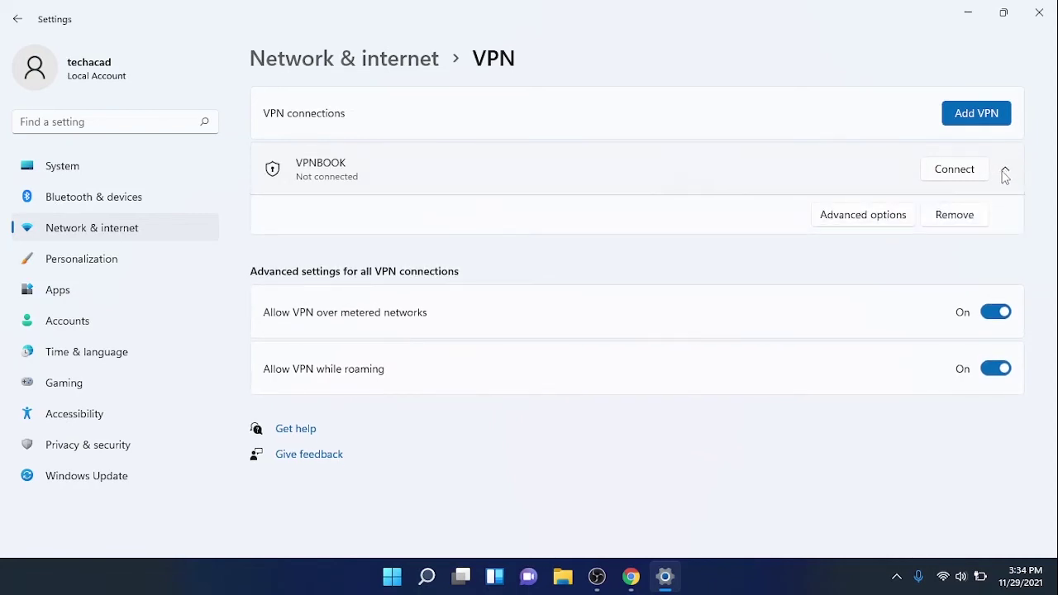
{"action": "left_click", "coordinate": [954, 216]}
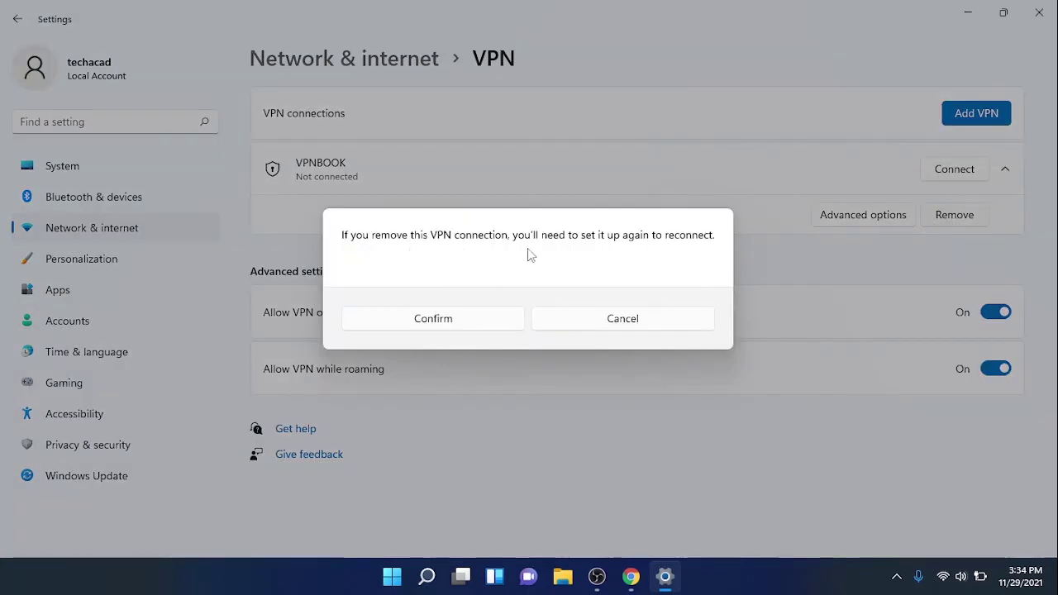
Confirm deletion of the VPNBOOK connection, leaving the VPN list empty
{"action": "left_click", "coordinate": [474, 327]}
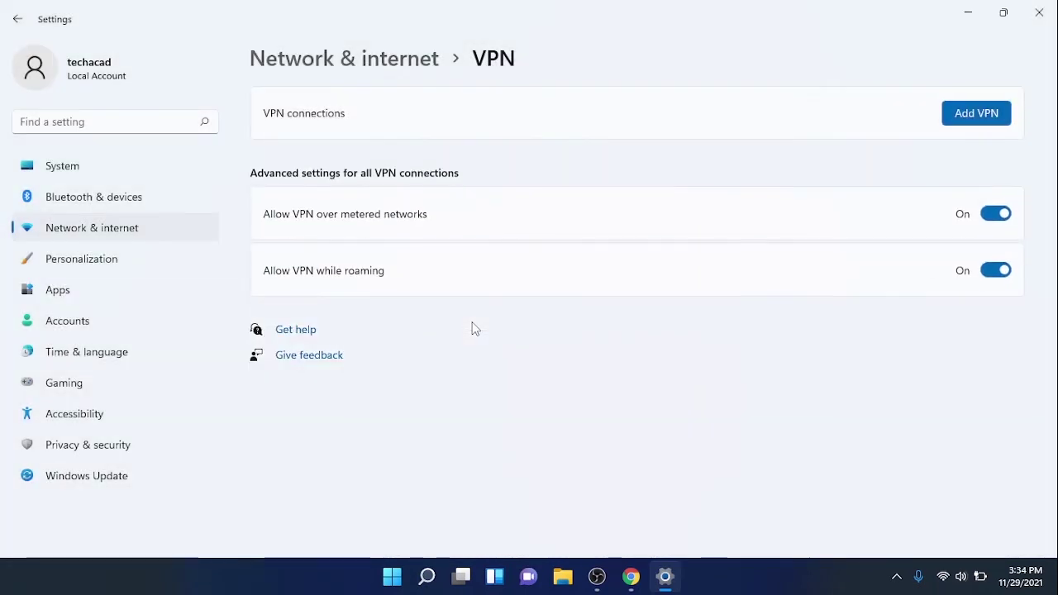